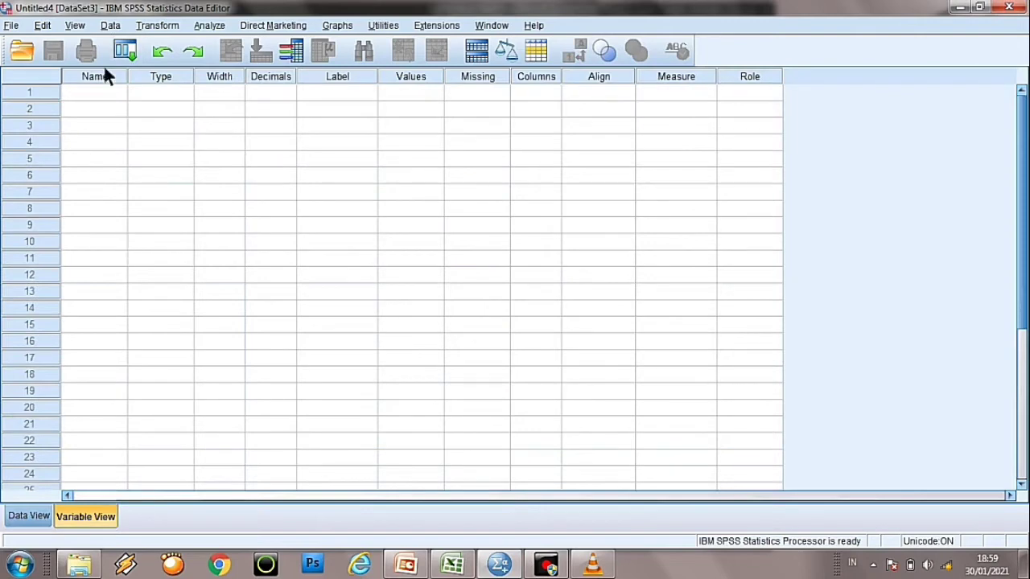
Define three variables named X1, X2 and Y in the first three rows of the empty dataset
left_click(97, 93)
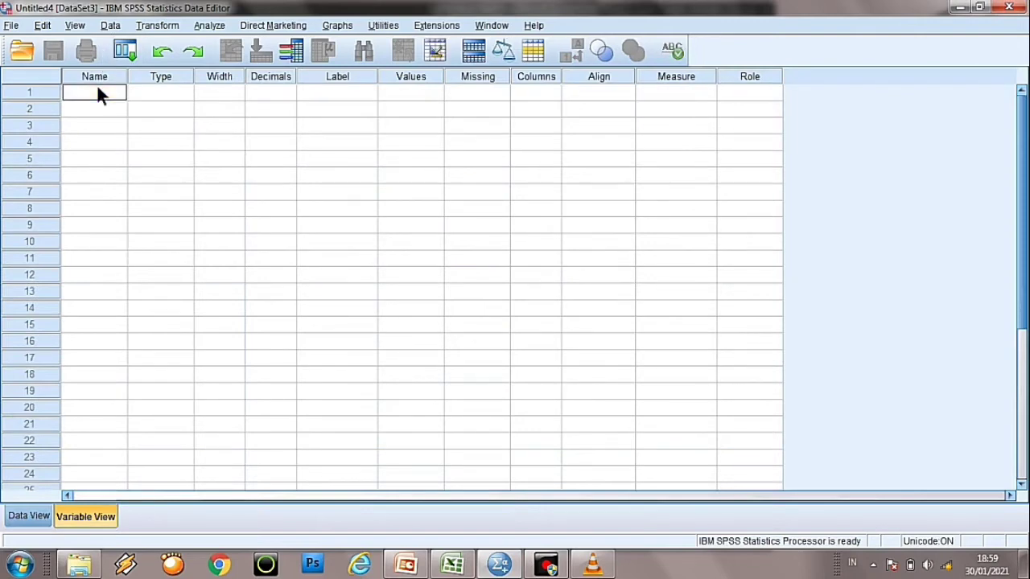
type("X1")
key("Return")
type("X2")
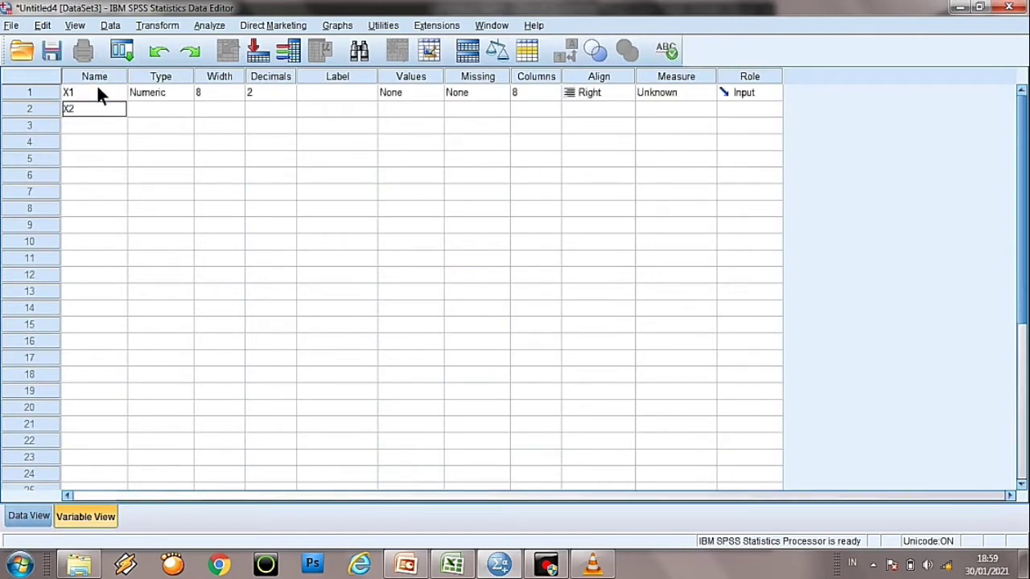
key("Return")
type("Y")
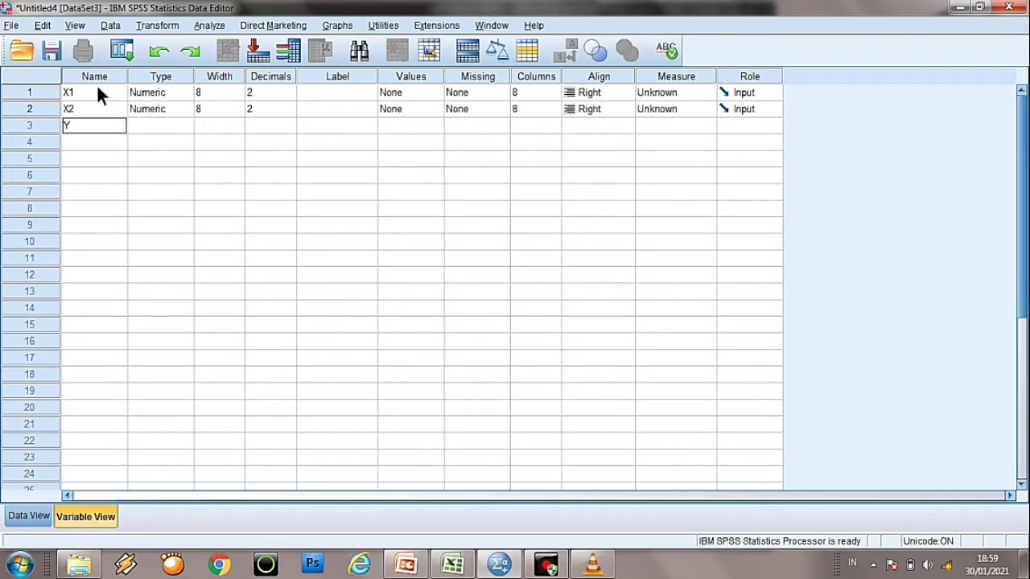
Label X1 as Harga, X2 as Kualitas Produk and Y as Keputusan Pembelian
left_click(339, 95)
type("Harga")
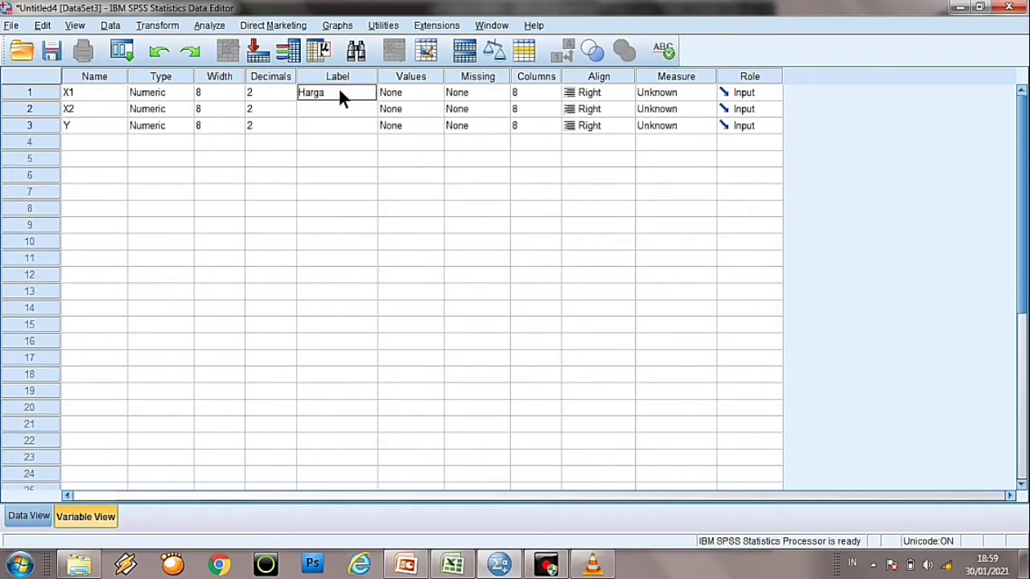
key("Return")
type("Kualitas Produk")
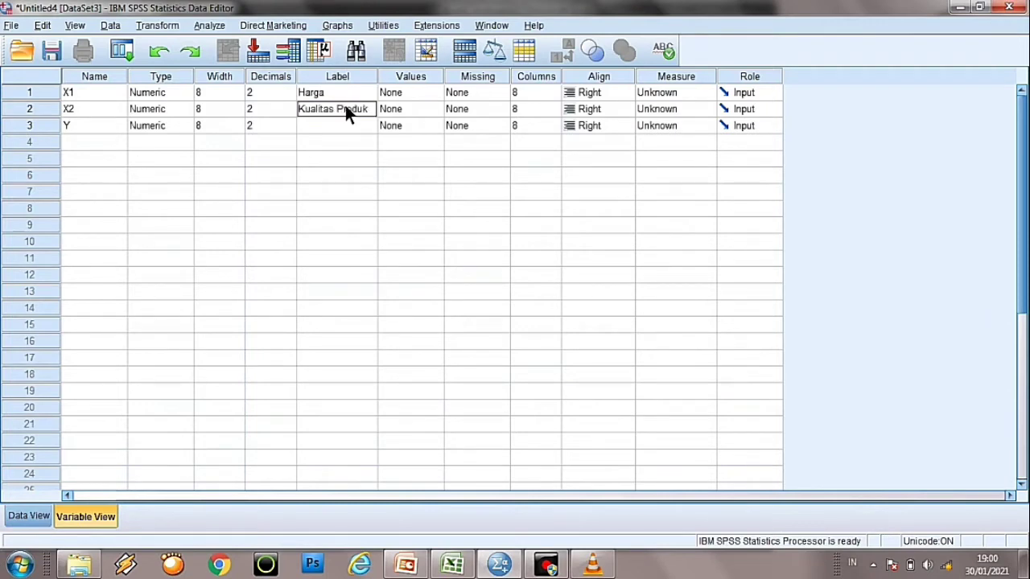
key("Return")
type("Keputusan P")
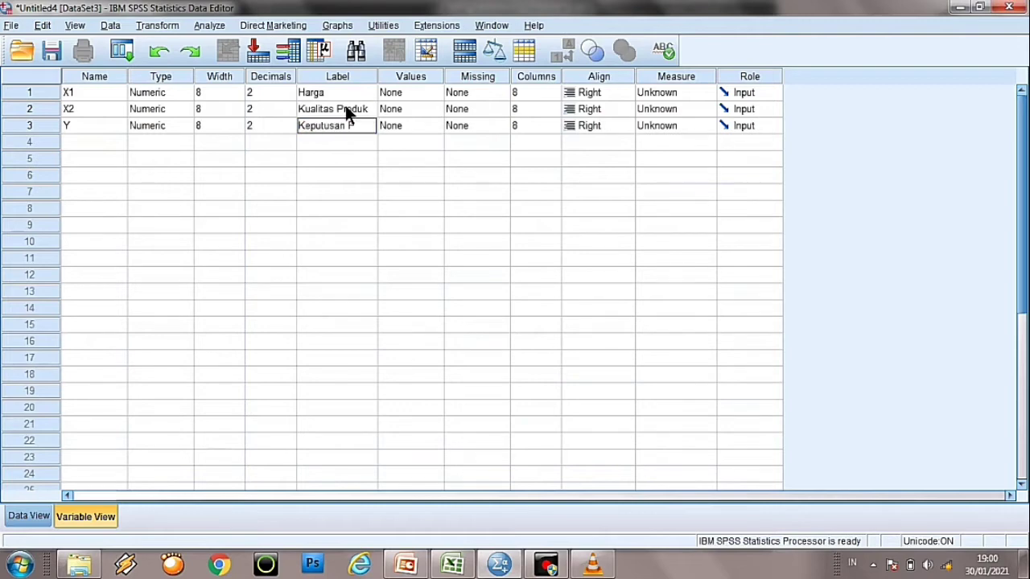
type("embelian")
key("Return")
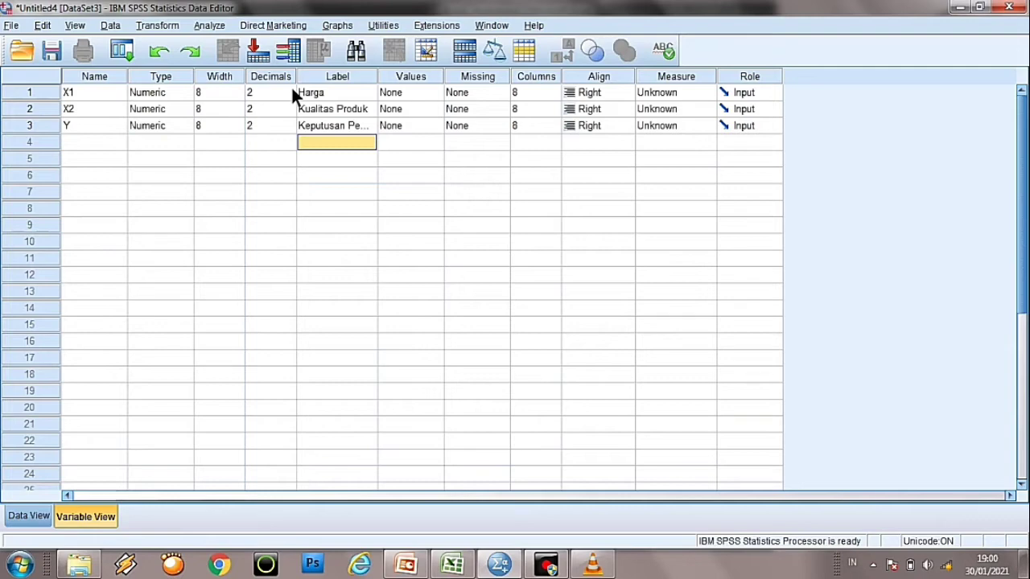
Show the dataset's data grid, switch to Excel and copy the X1, X2 and Y values in B2:D76 of the Outliers sheet
left_click(28, 516)
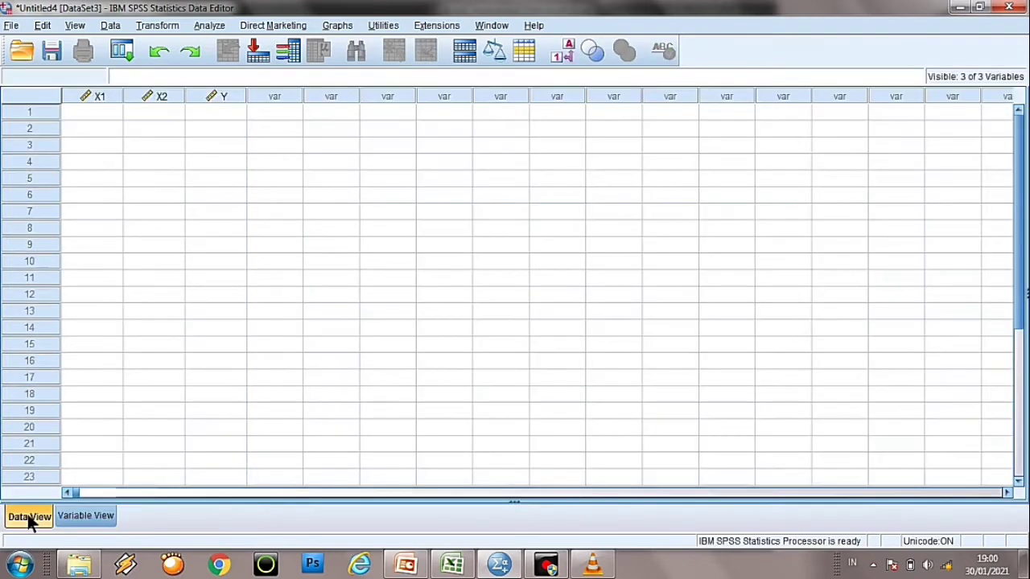
left_click(452, 565)
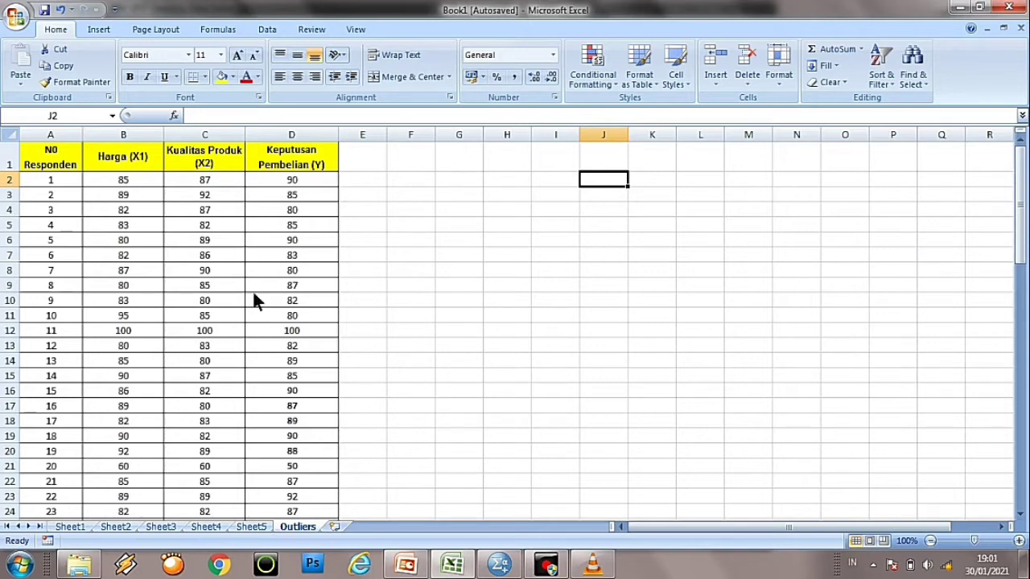
left_click_drag(144, 187, 325, 494)
key("ctrl+c")
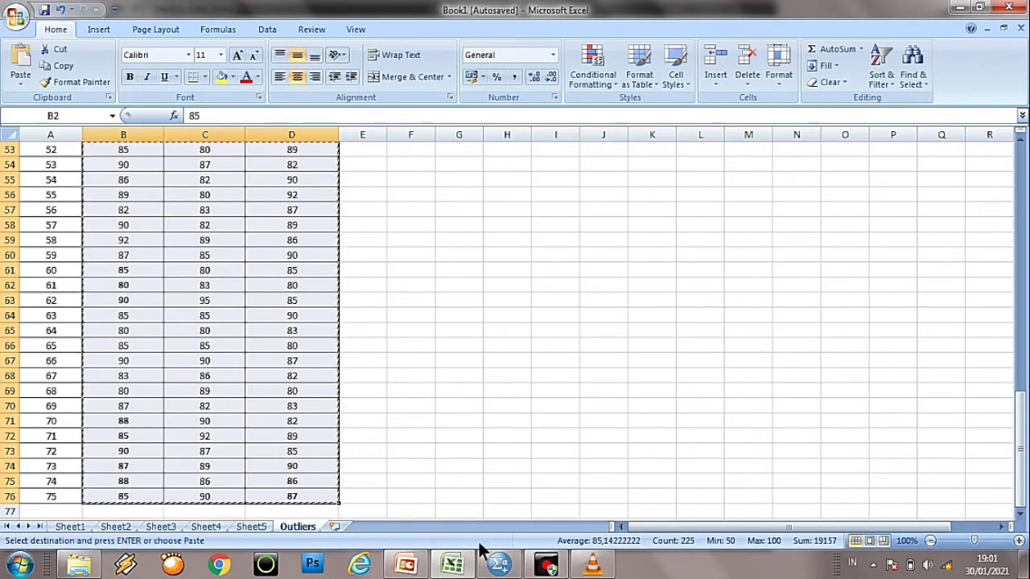
Switch back to SPSS and paste the copied values into the X1, X2 and Y columns starting at case 1
left_click(500, 566)
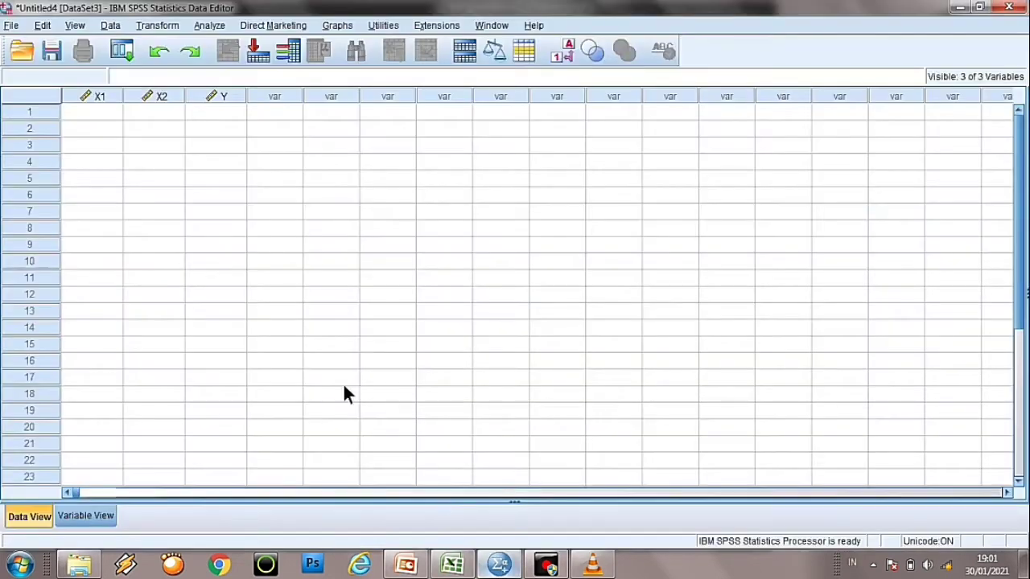
left_click(109, 111)
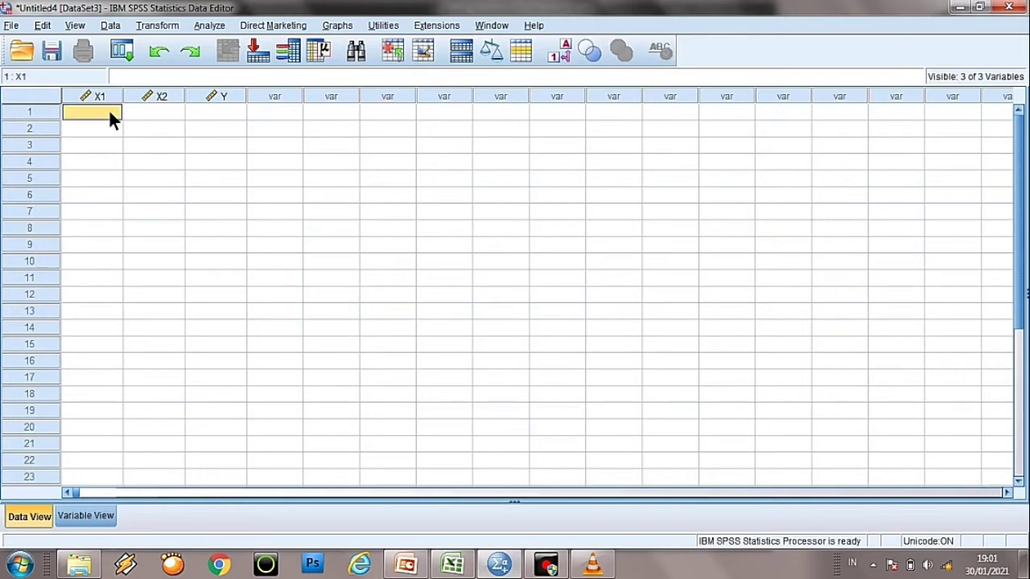
right_click(108, 111)
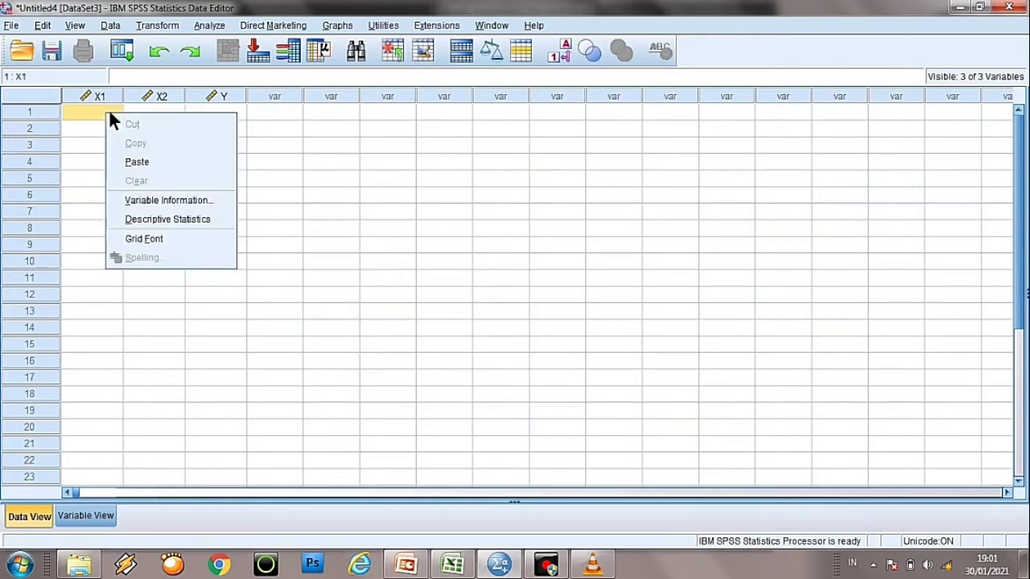
left_click(153, 162)
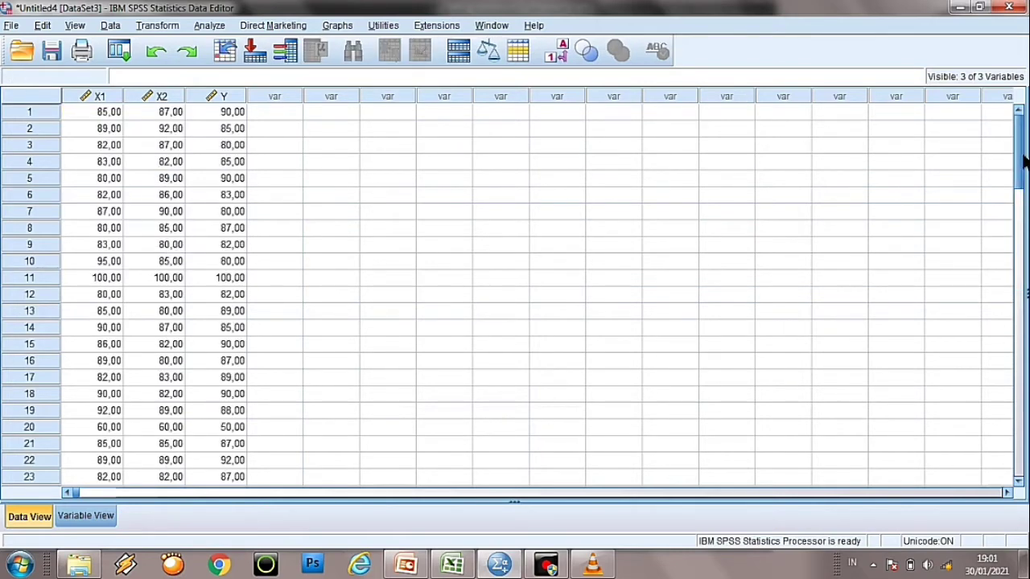
mouse_move(1020, 161)
left_mouse_down()
mouse_move(1020, 346)
mouse_move(1020, 156)
left_mouse_up()
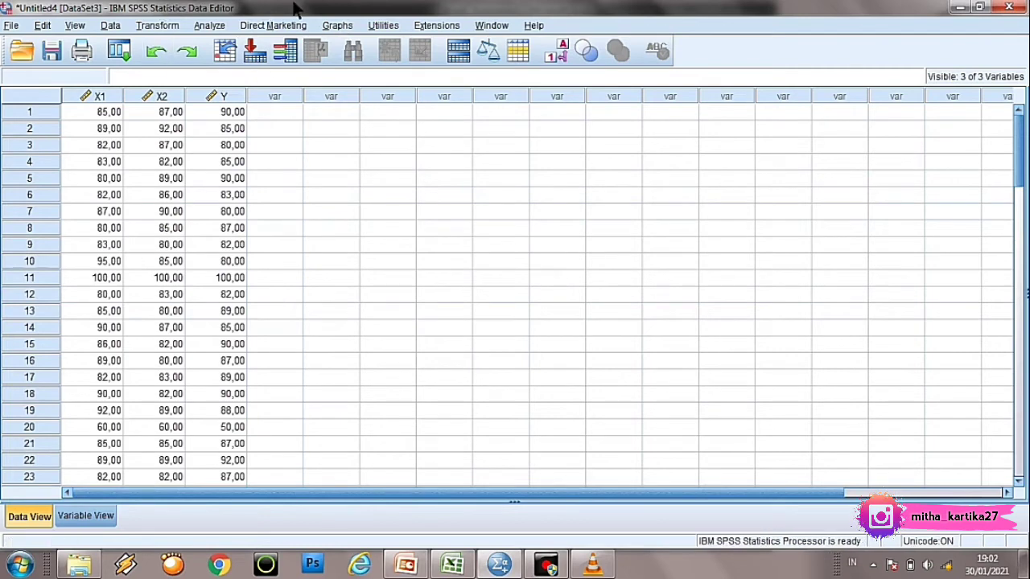
Create a legacy histogram of Harga [X1] with the normal curve displayed and view the chart
left_click(334, 25)
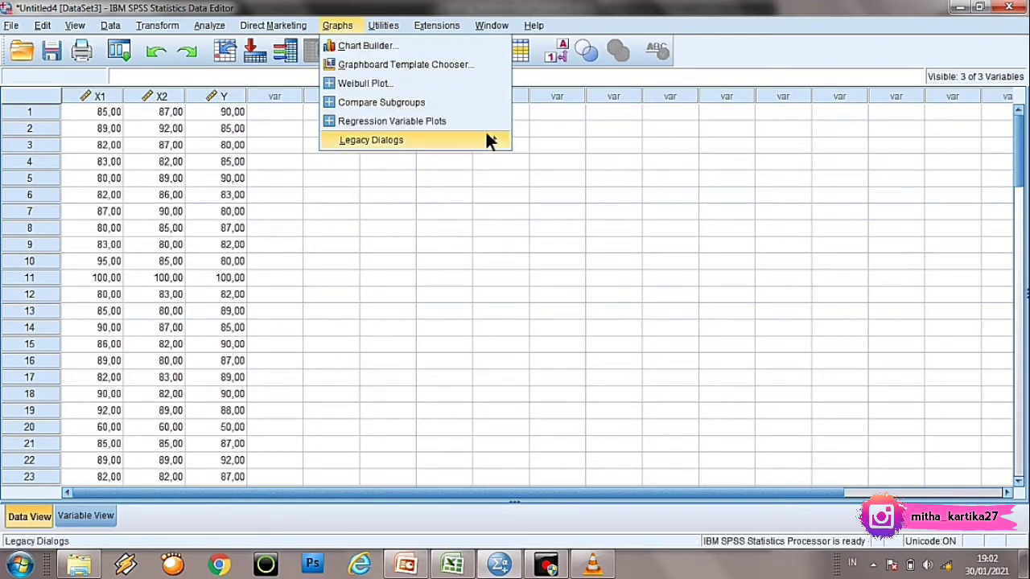
mouse_move(488, 137)
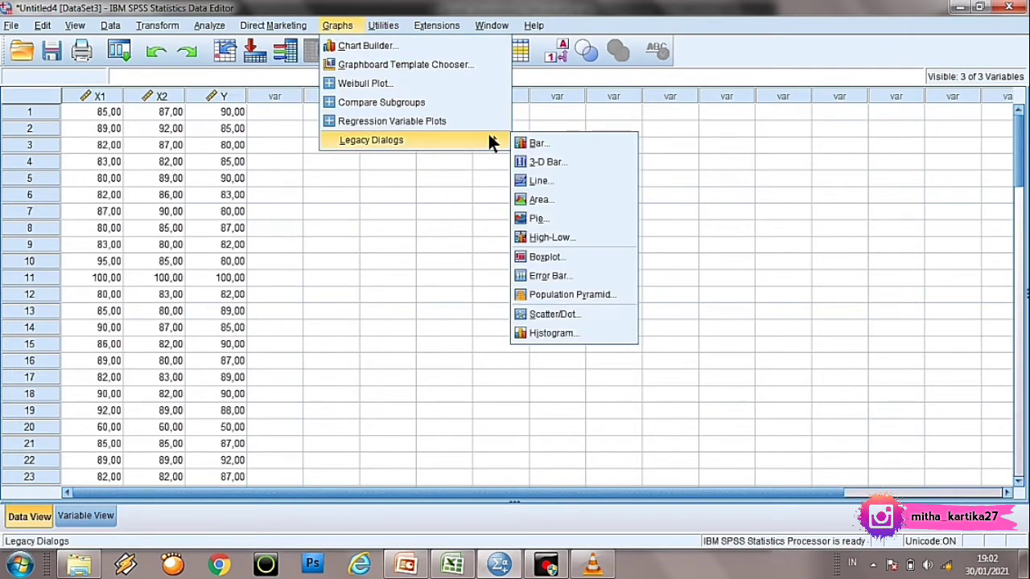
left_click(613, 328)
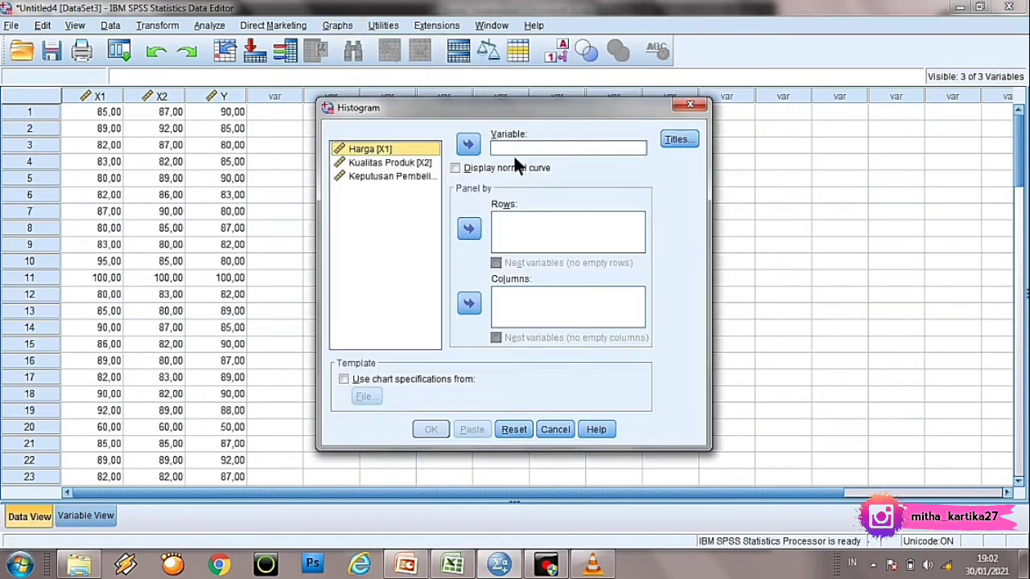
left_click(476, 143)
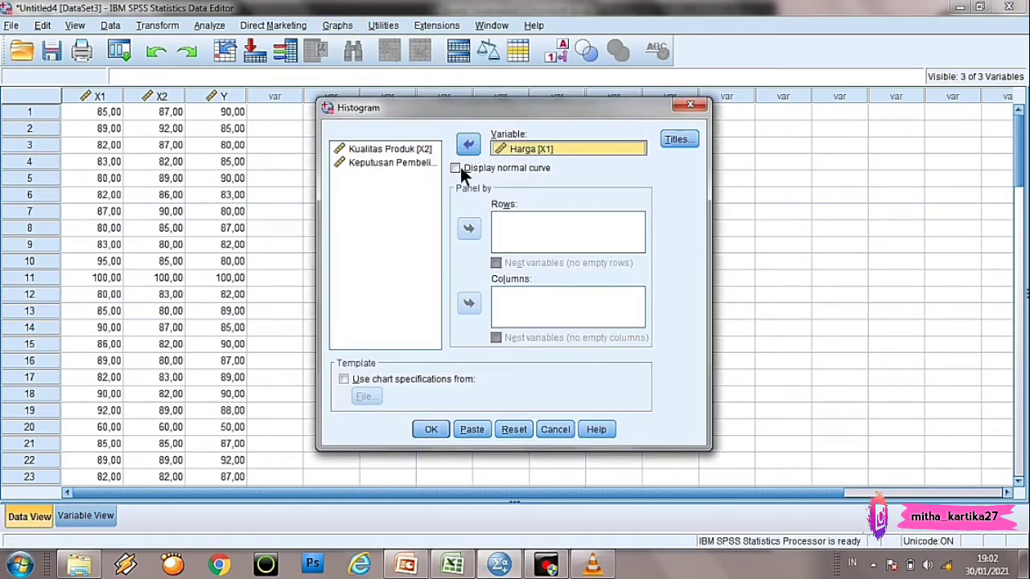
left_click(461, 170)
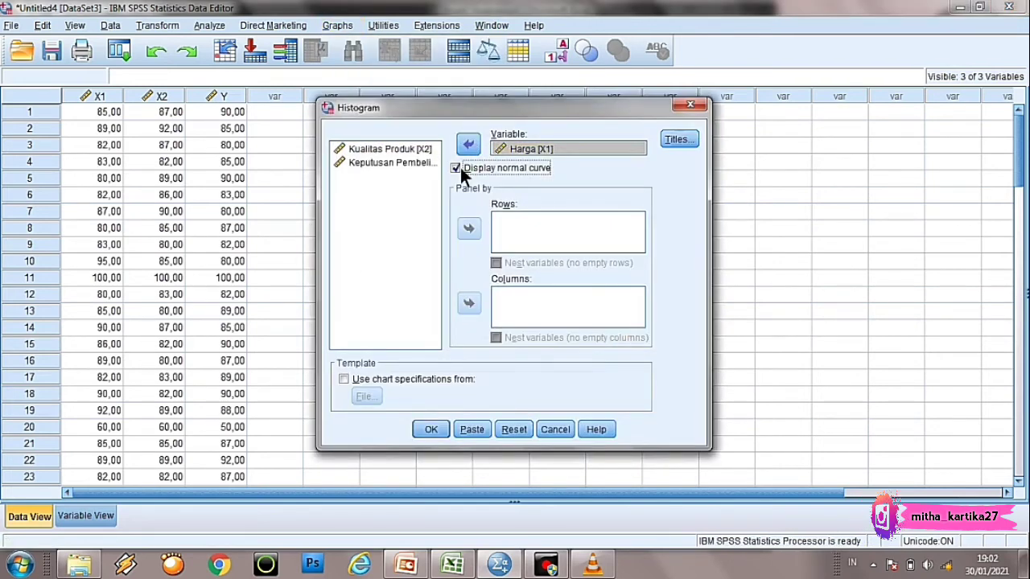
left_click(442, 422)
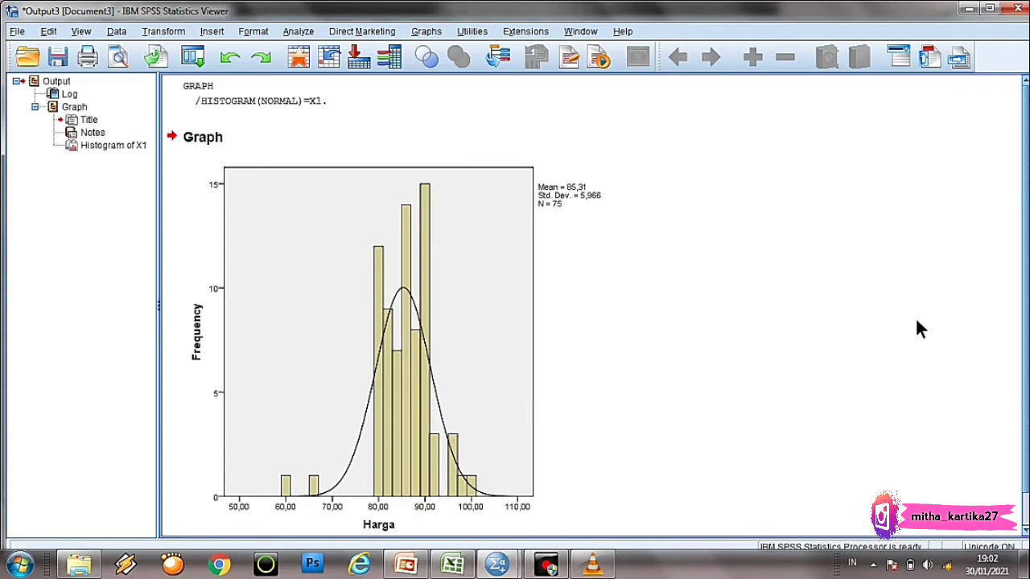
scroll(916, 322, "down", 1)
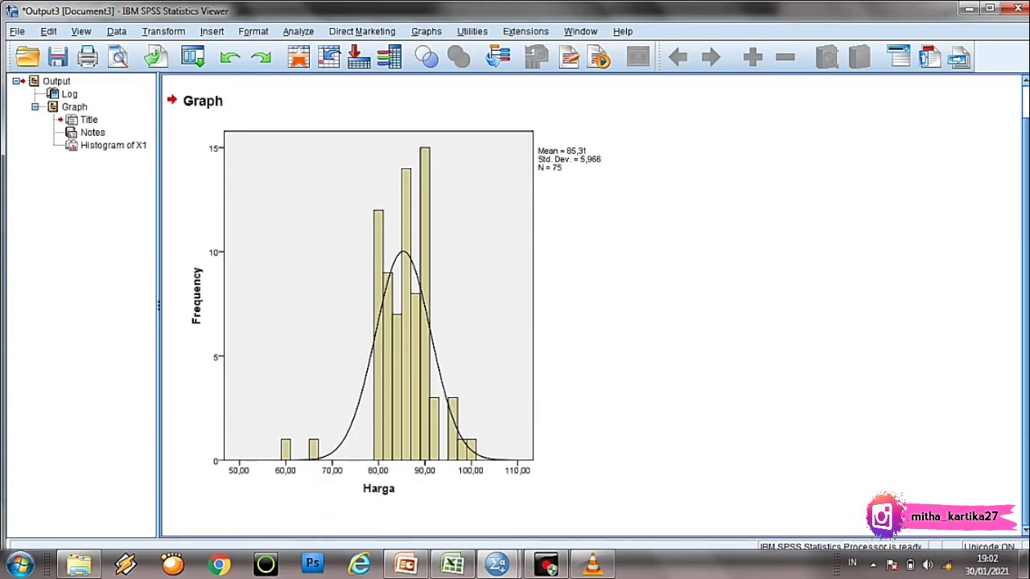
From the dataset, create a legacy histogram of Kualitas Produk [X2] instead of Harga, with the normal curve, and view the chart
left_click(547, 507)
mouse_move(510, 569)
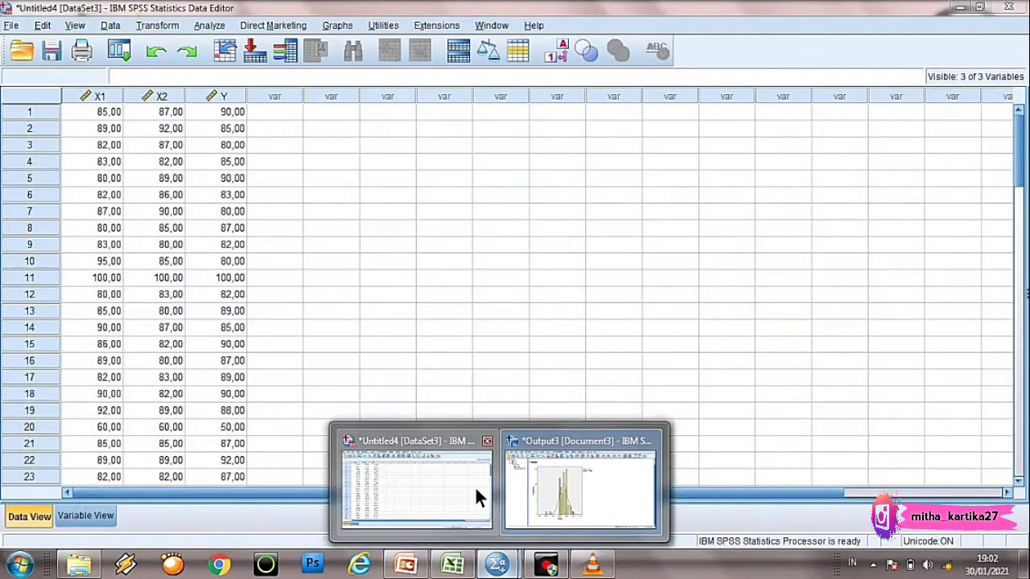
left_click(475, 489)
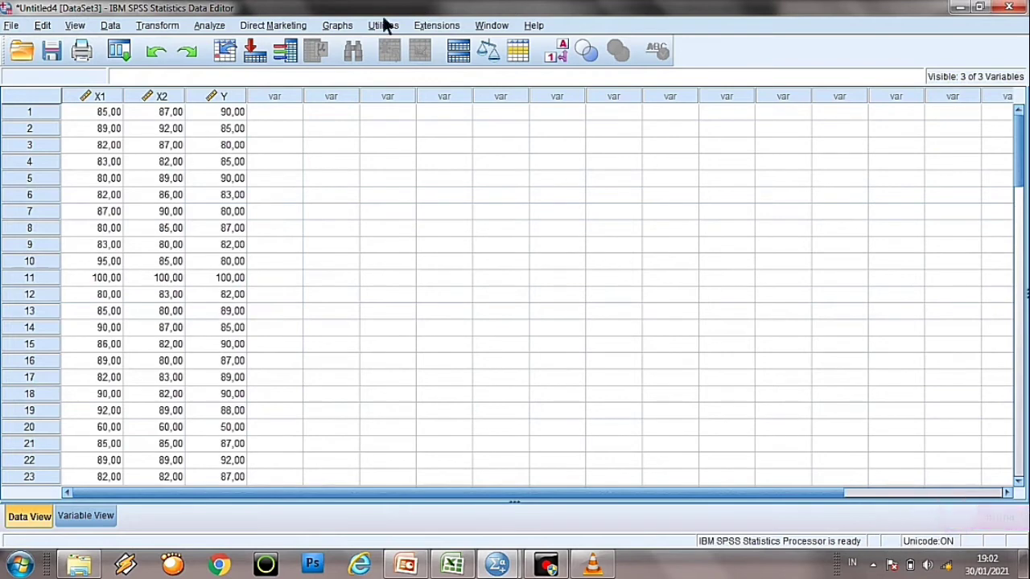
left_click(356, 25)
mouse_move(506, 145)
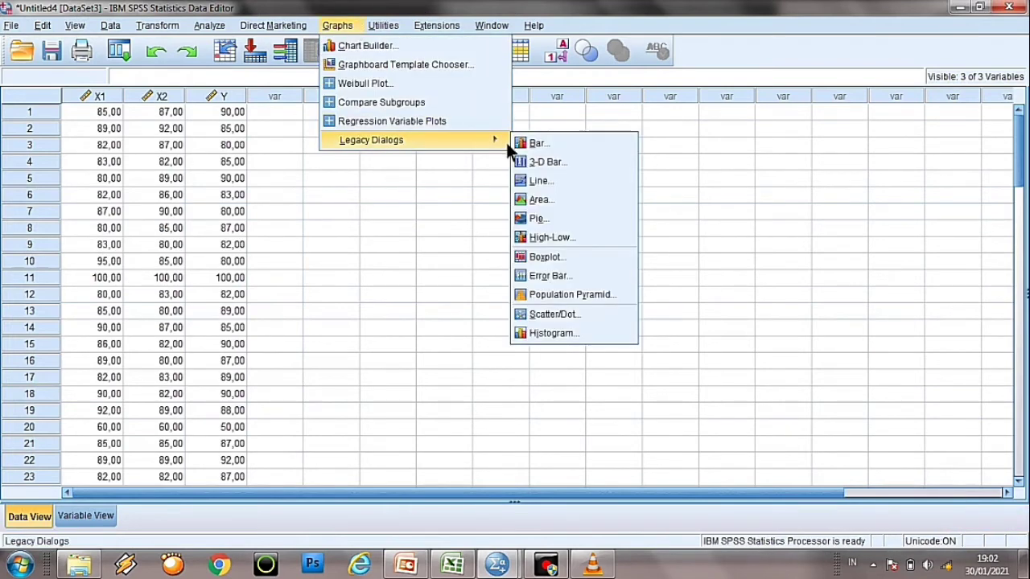
left_click(599, 334)
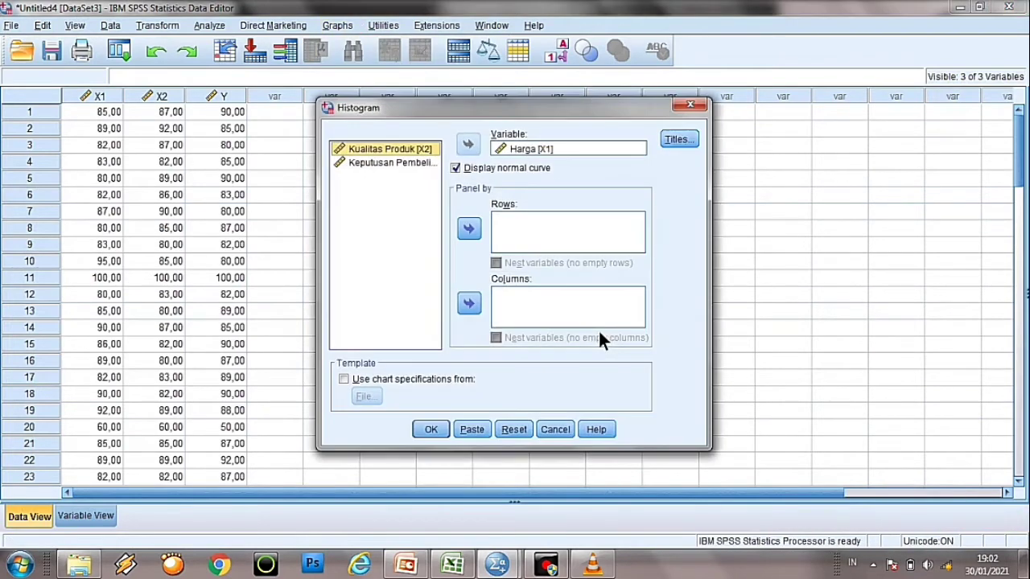
left_click(525, 150)
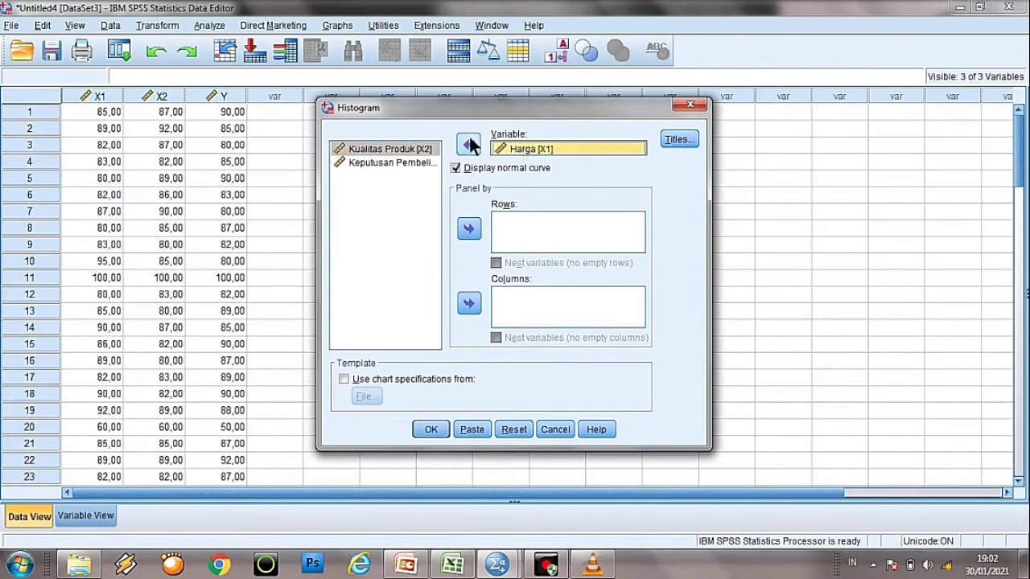
left_click(468, 144)
left_click(386, 163)
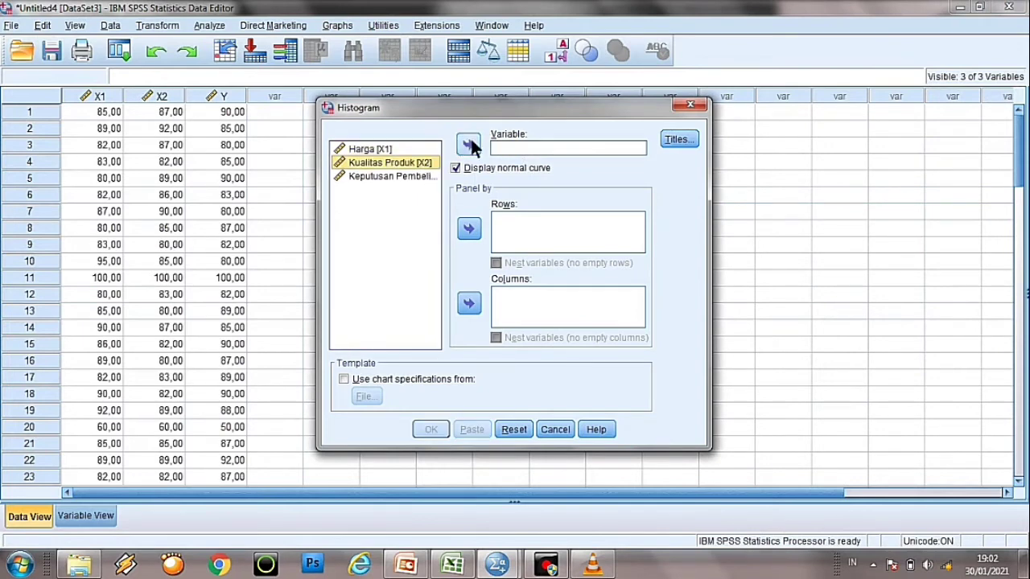
left_click(467, 144)
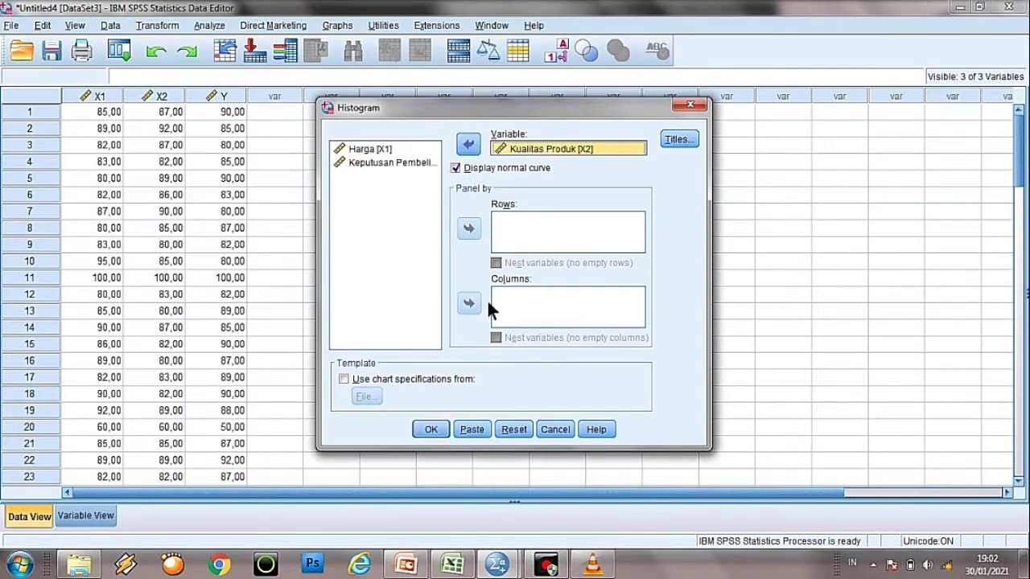
left_click(432, 428)
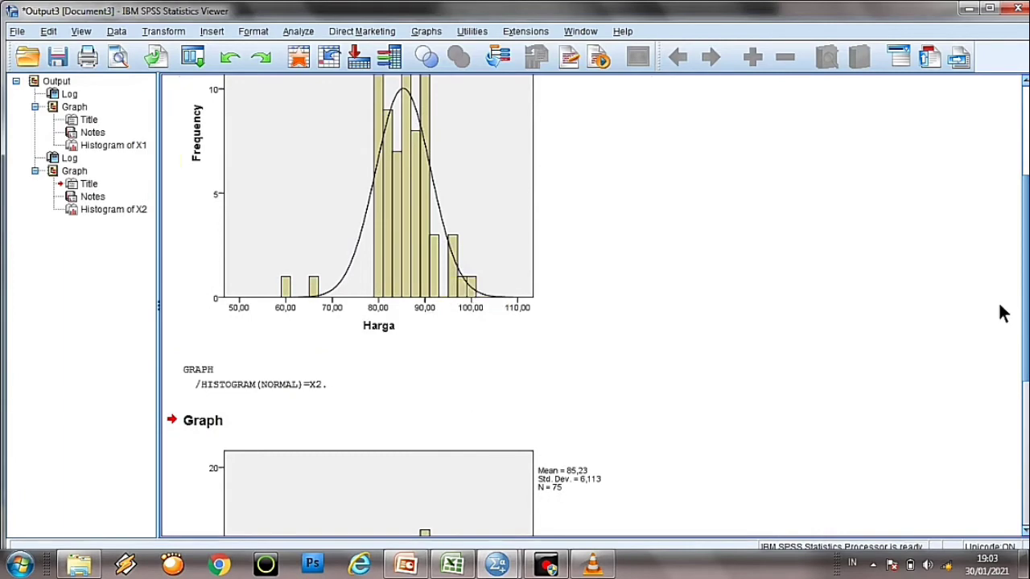
left_click_drag(1024, 310, 1025, 460)
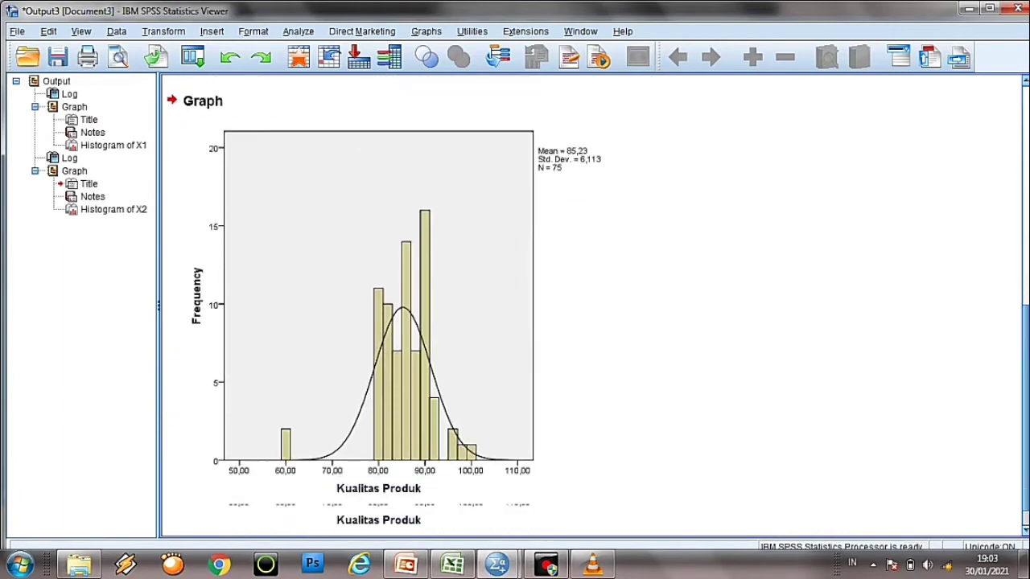
From the dataset, create a legacy histogram of Keputusan Pembelian [Y] instead of Kualitas Produk, with the normal curve displayed
mouse_move(548, 567)
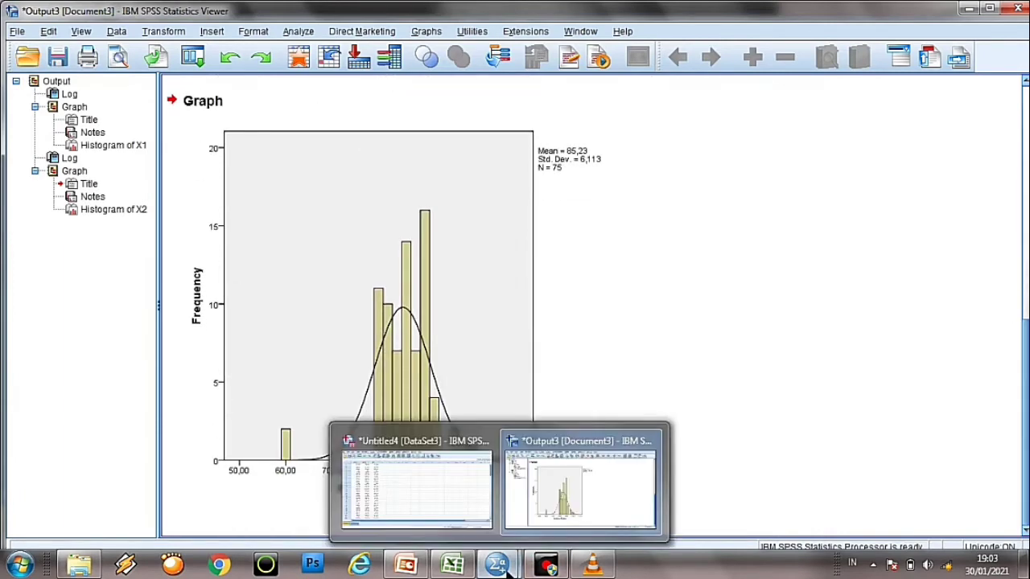
left_click(443, 463)
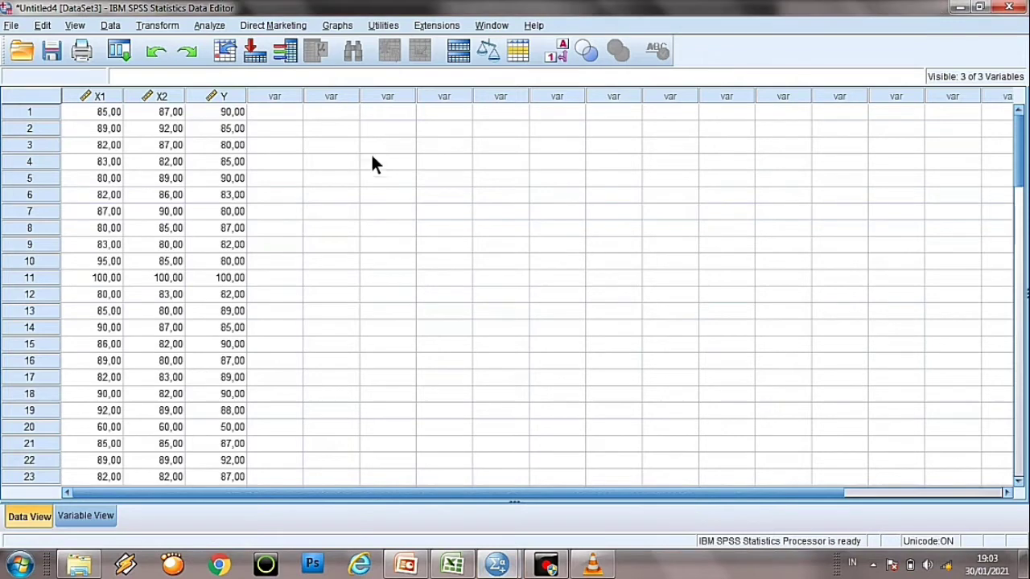
left_click(216, 26)
left_click(331, 24)
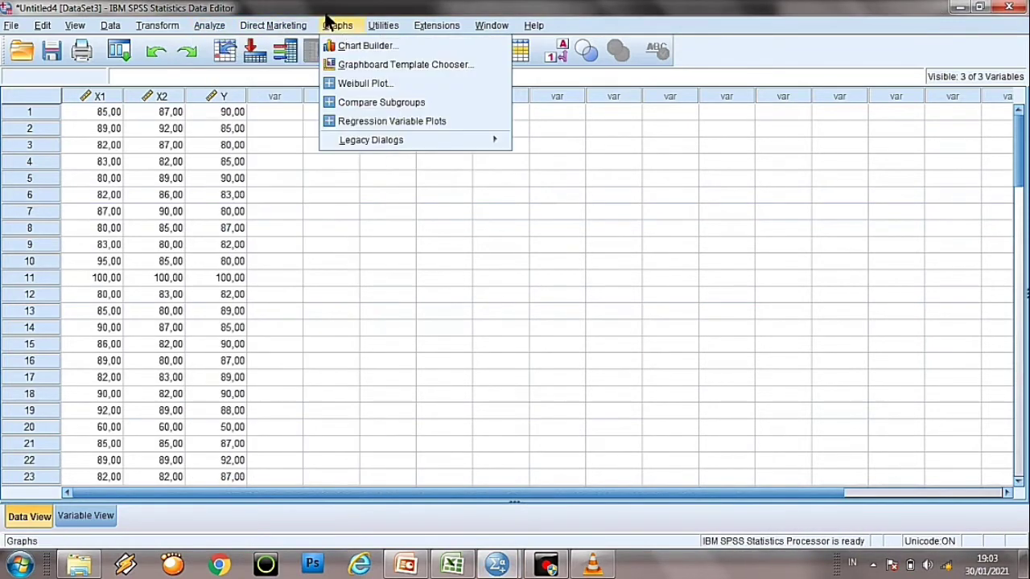
mouse_move(505, 137)
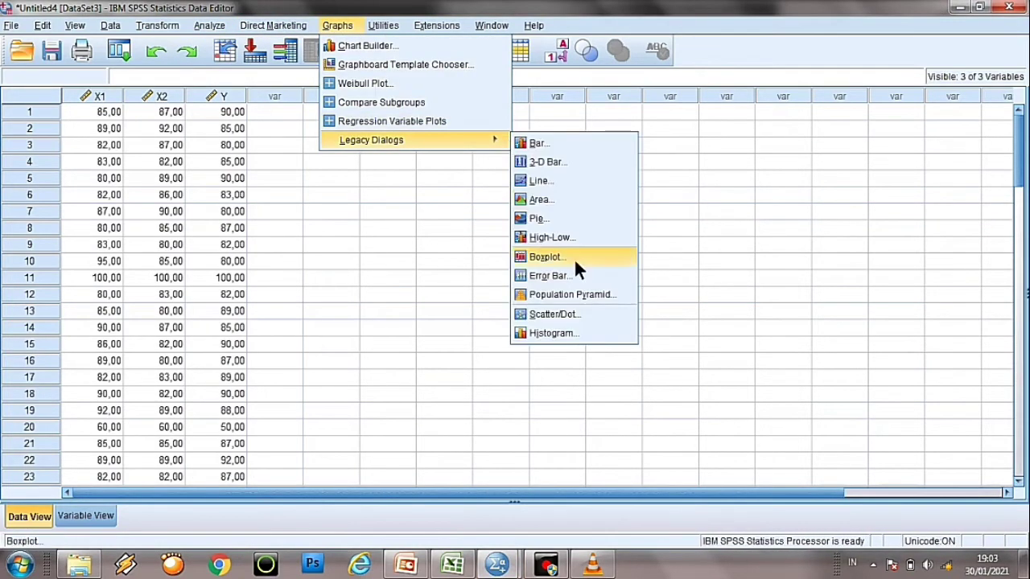
left_click(575, 338)
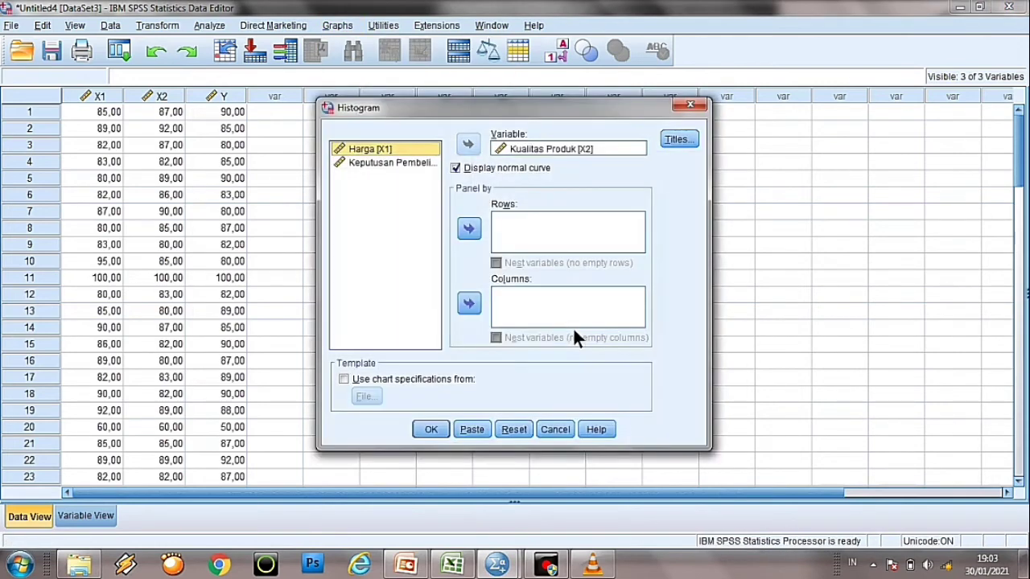
left_click(531, 146)
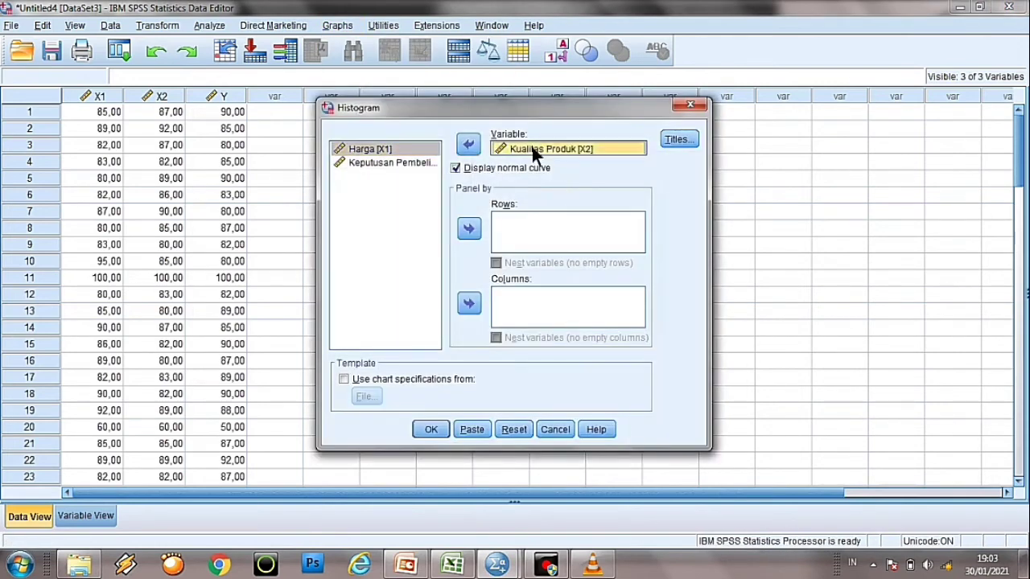
left_click(470, 143)
left_click(409, 177)
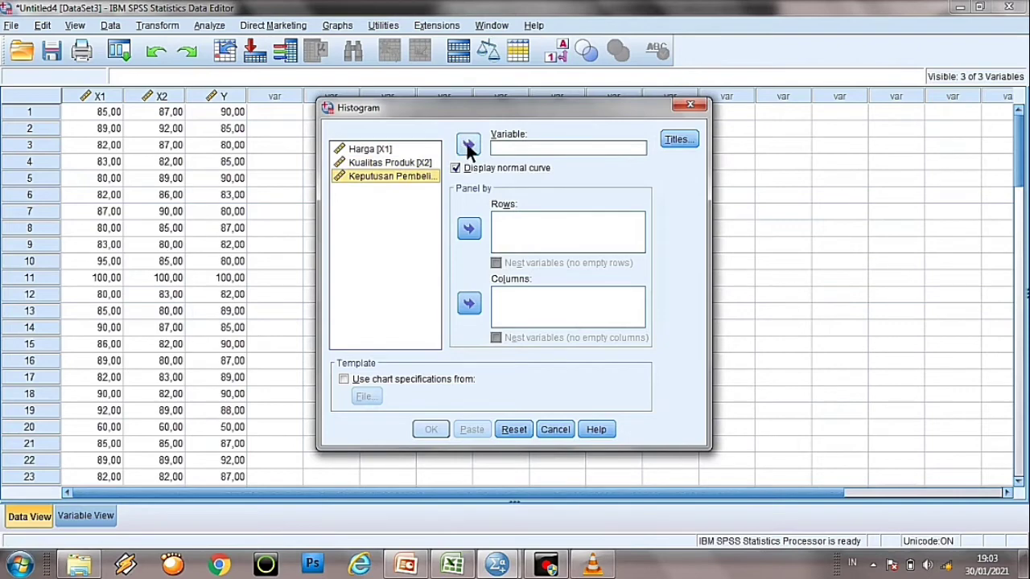
left_click(468, 144)
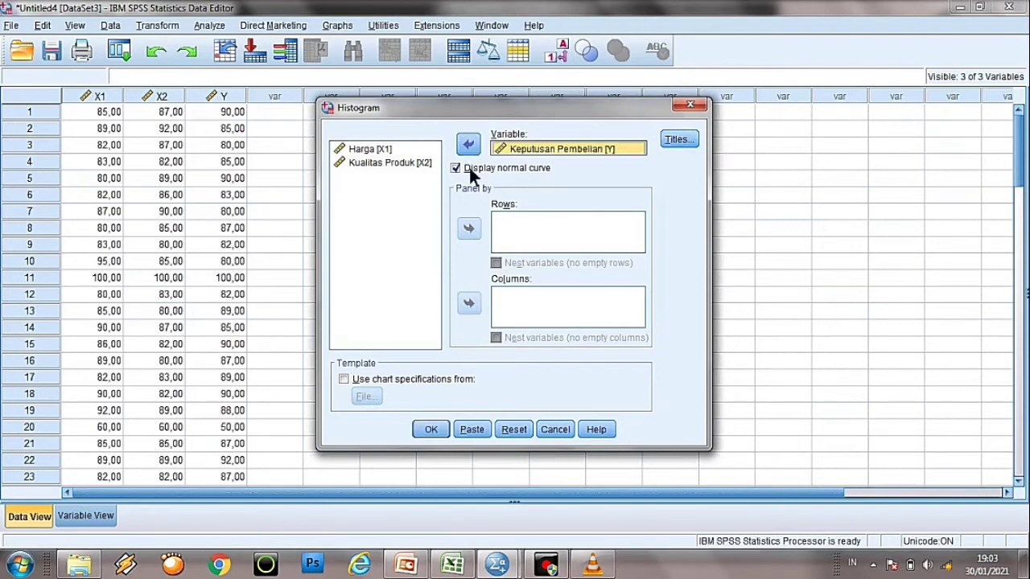
left_click(435, 428)
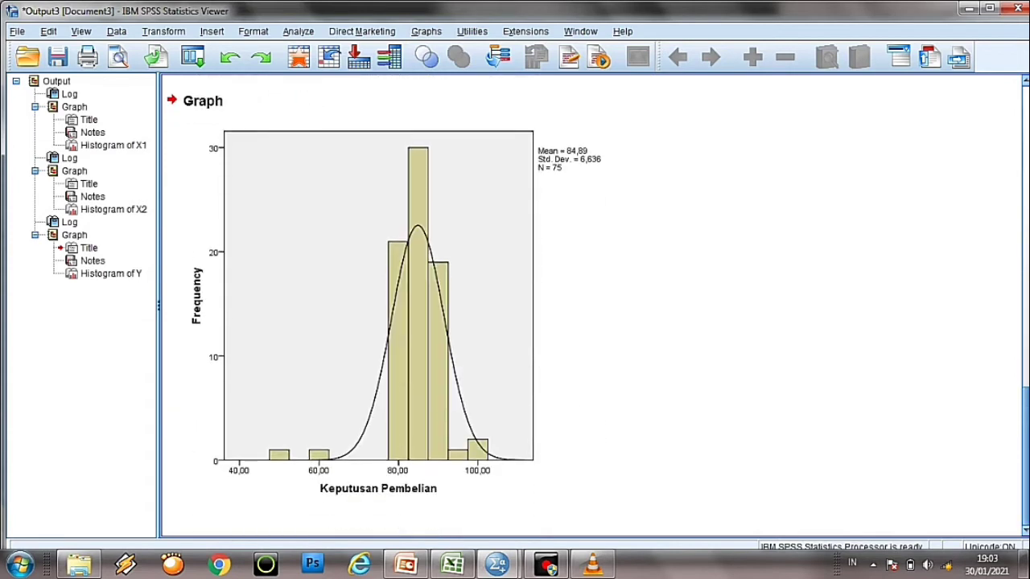
Examine the Harga, Kualitas Produk and Keputusan Pembelian histograms in the output for outliers and curve shape
mouse_move(508, 561)
scroll(596, 306, "up", 3)
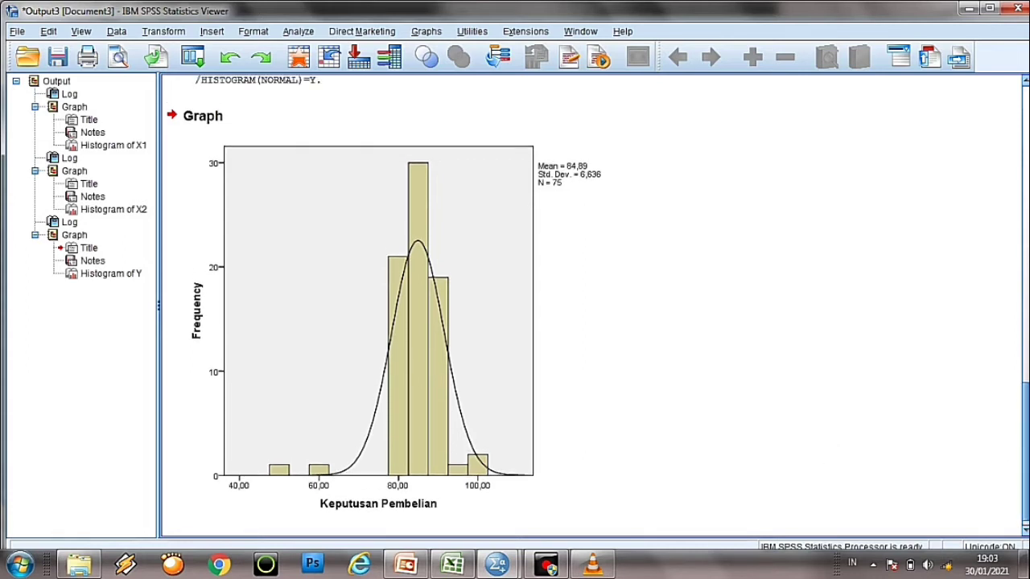
scroll(596, 305, "up", 5)
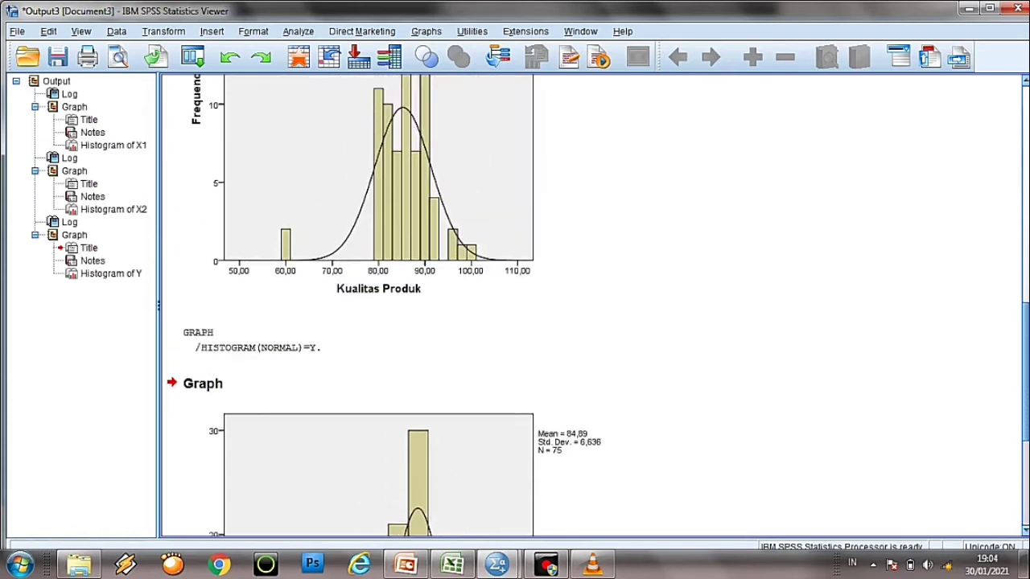
scroll(358, 306, "up", 10)
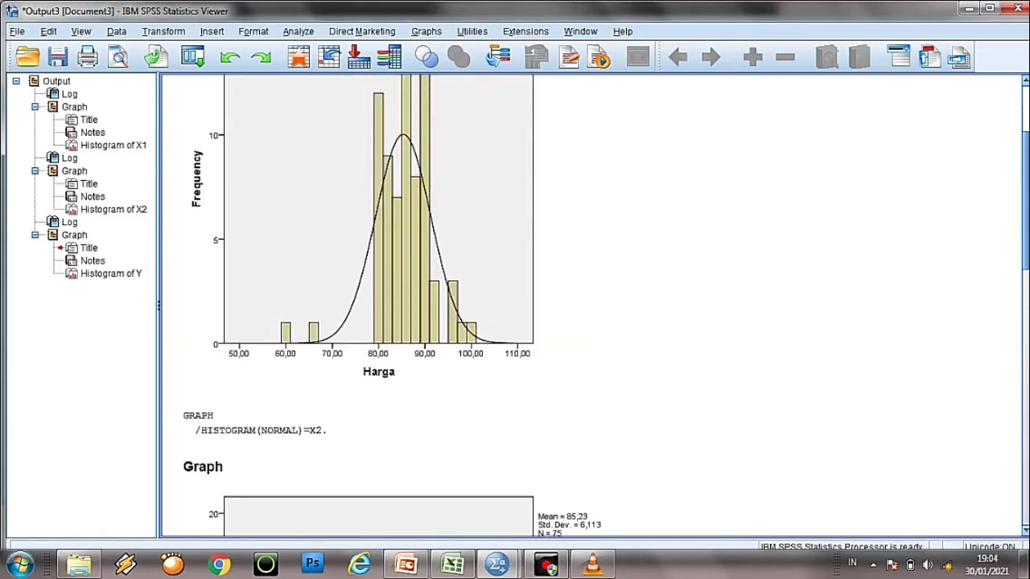
scroll(595, 306, "down", 5)
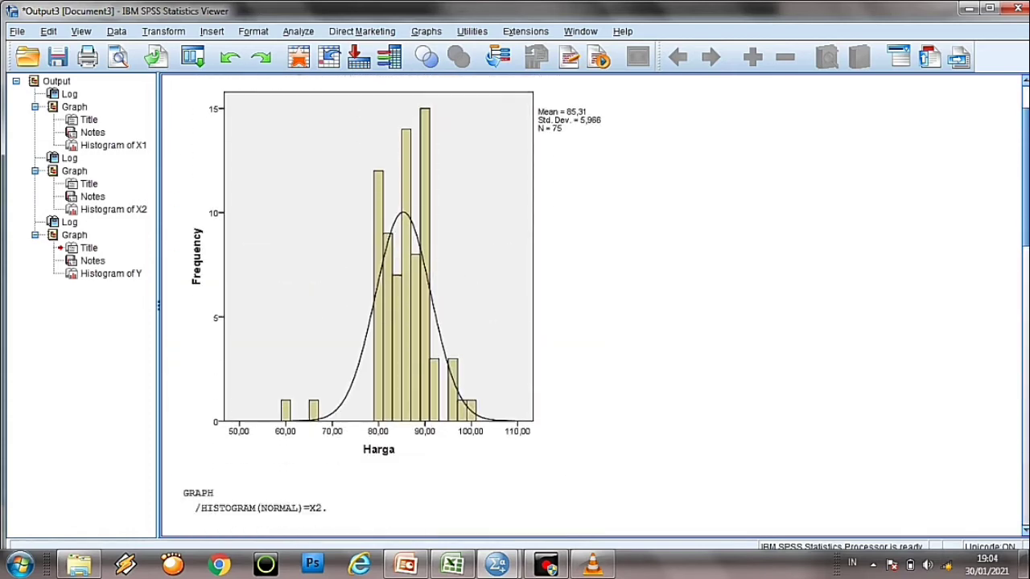
scroll(595, 306, "down", 3)
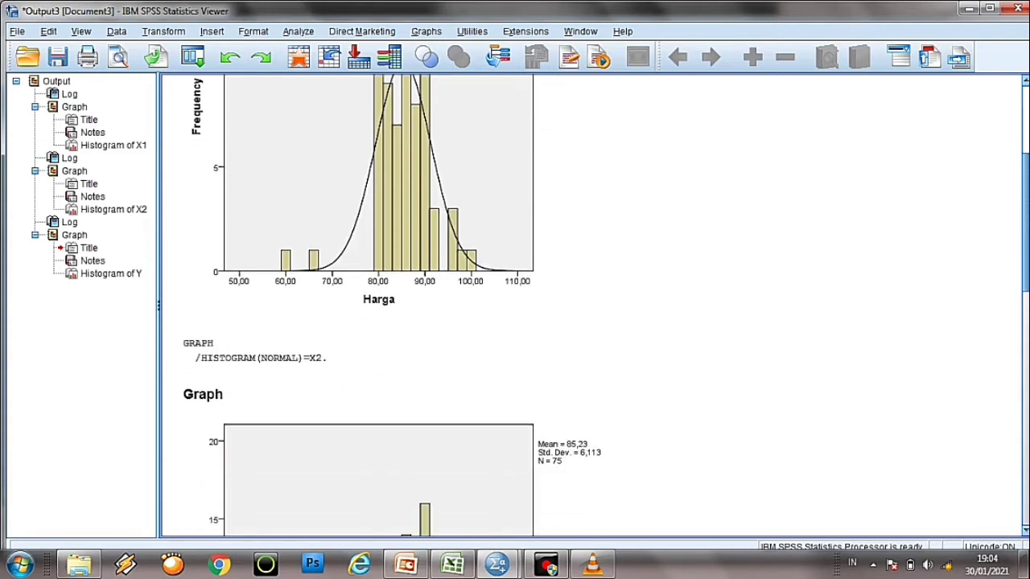
scroll(596, 306, "down", 5)
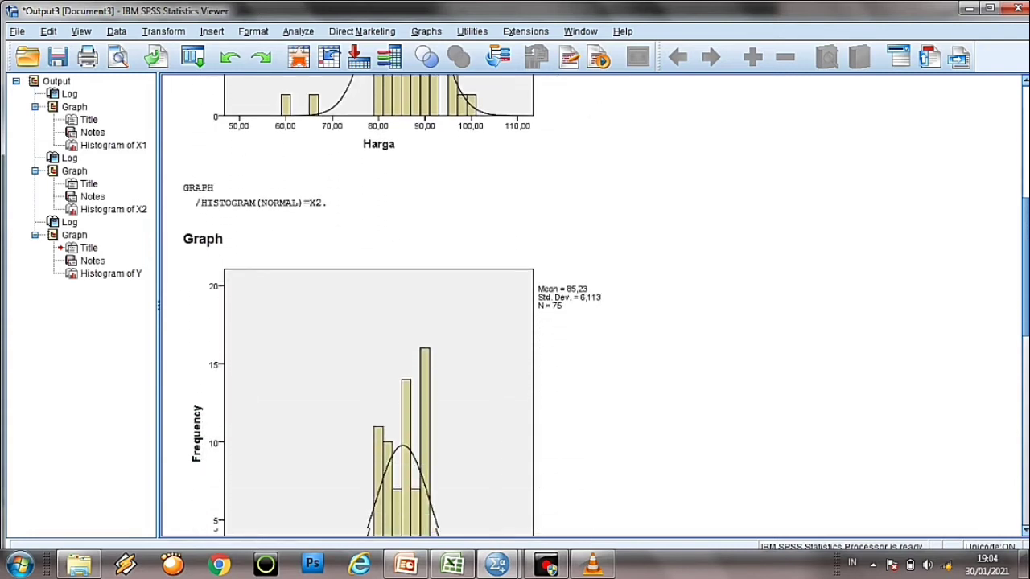
scroll(595, 306, "down", 5)
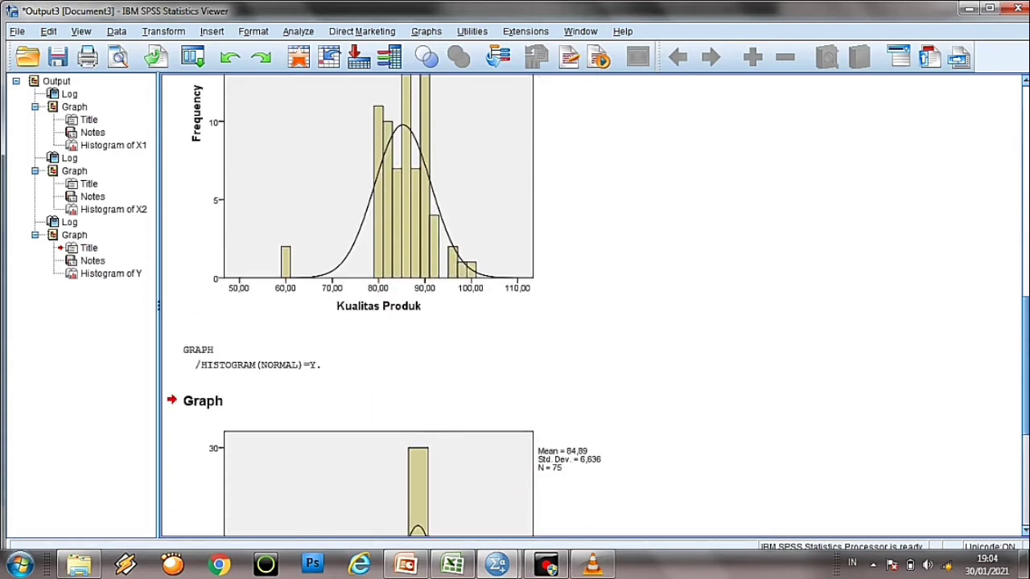
scroll(595, 306, "down", 6)
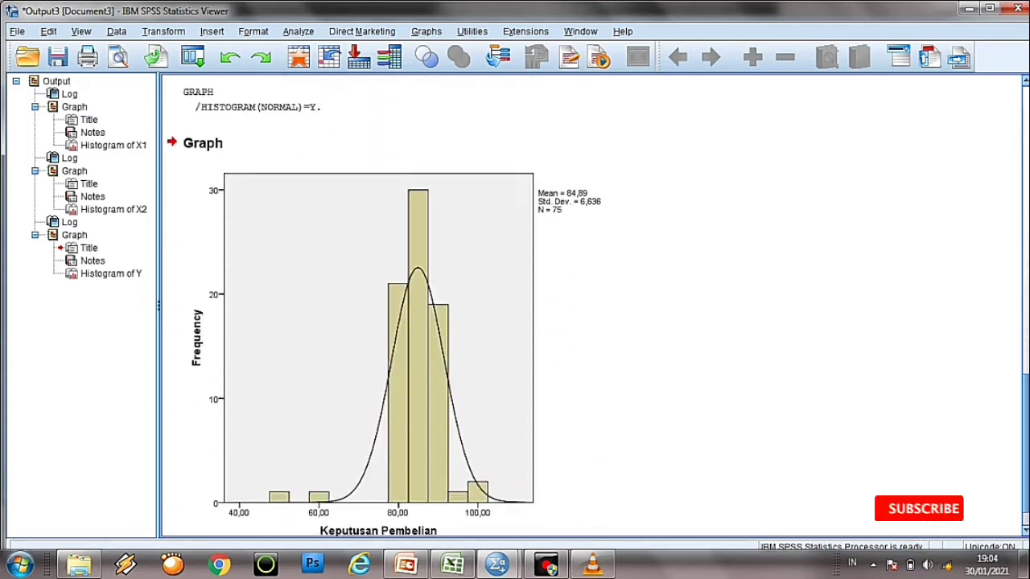
scroll(596, 305, "down", 1)
Inspect the Keputusan Pembelian histogram's shape, then switch to PowerPoint and view slide 5 with the skewness transformation guide
left_click(595, 444)
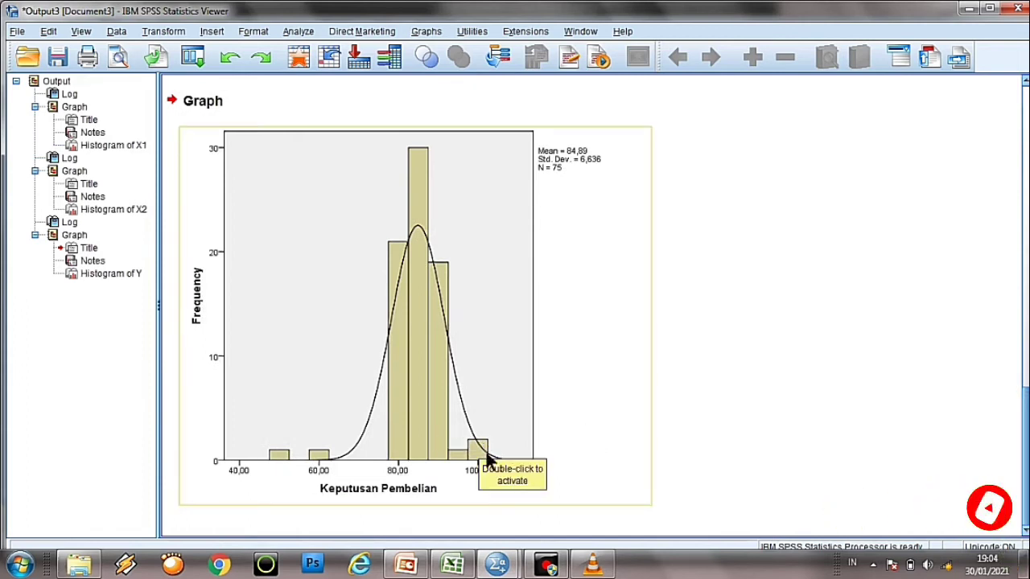
left_click(713, 437)
left_click(522, 424)
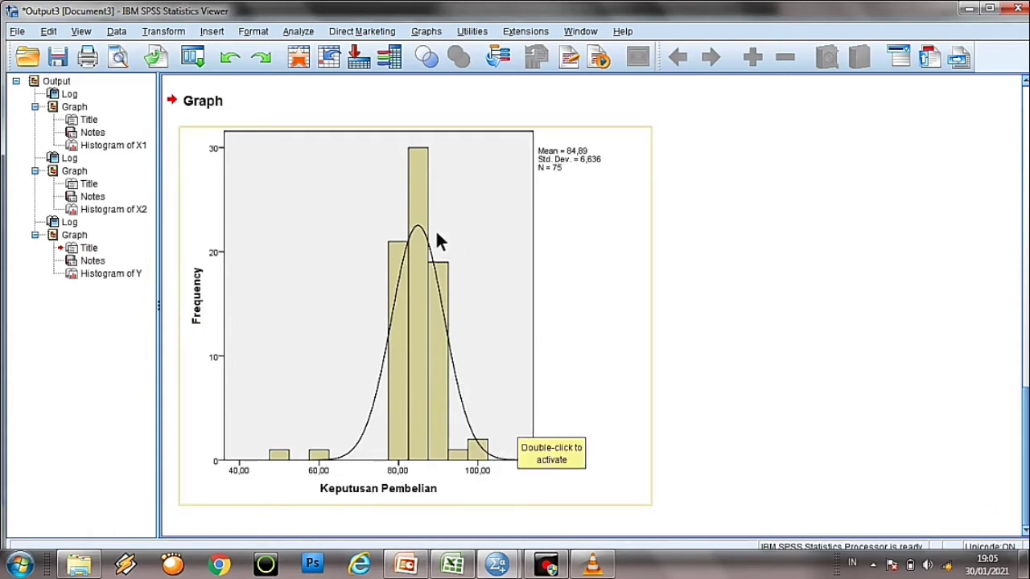
left_click(415, 567)
left_click(51, 265)
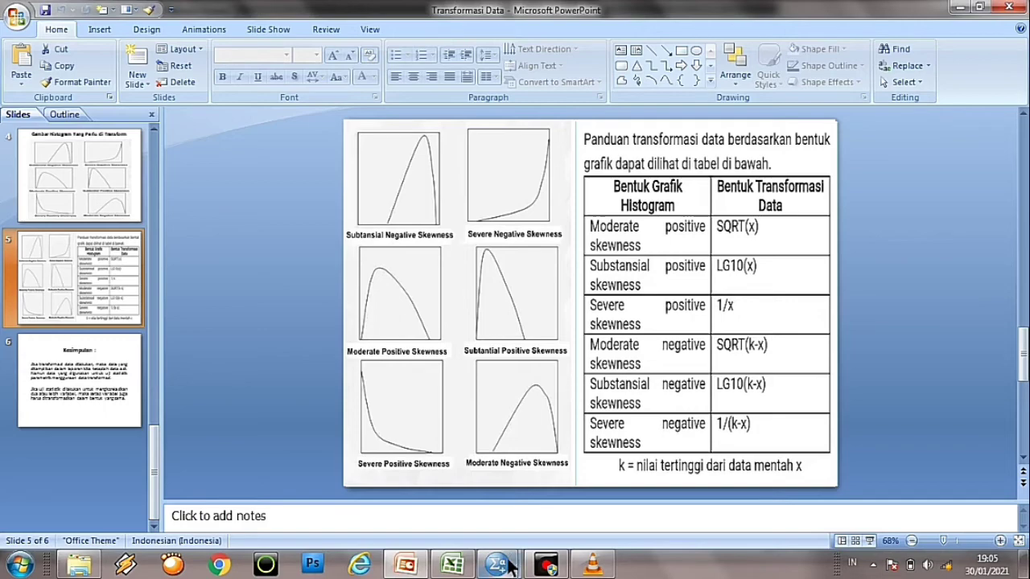
Switch back to the SPSS dataset and set up a linear regression with Harga [X1] and Kualitas Produk [X2] as independents and Keputusan Pembelian [Y] as dependent
mouse_move(499, 565)
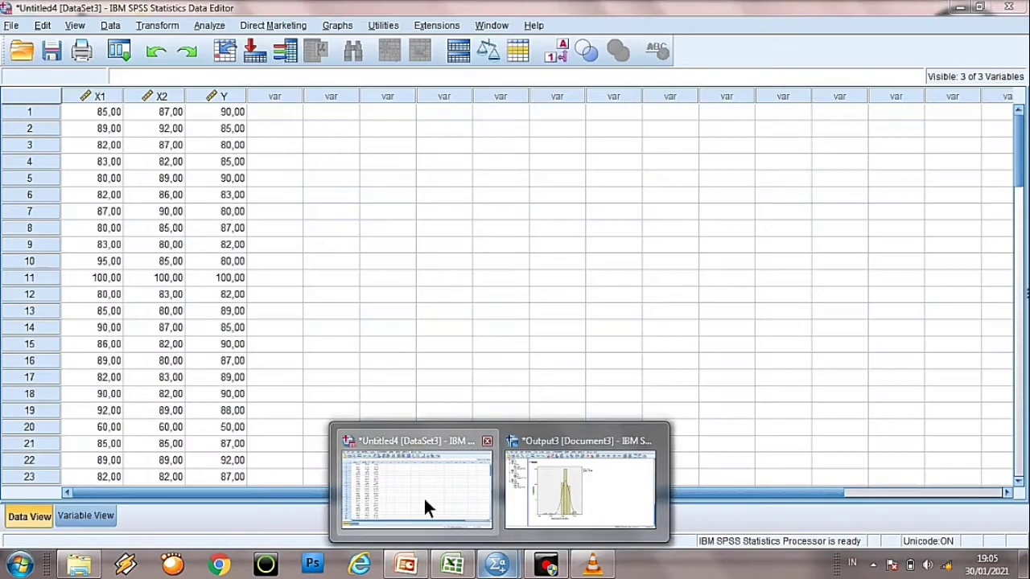
left_click(424, 496)
left_click(209, 25)
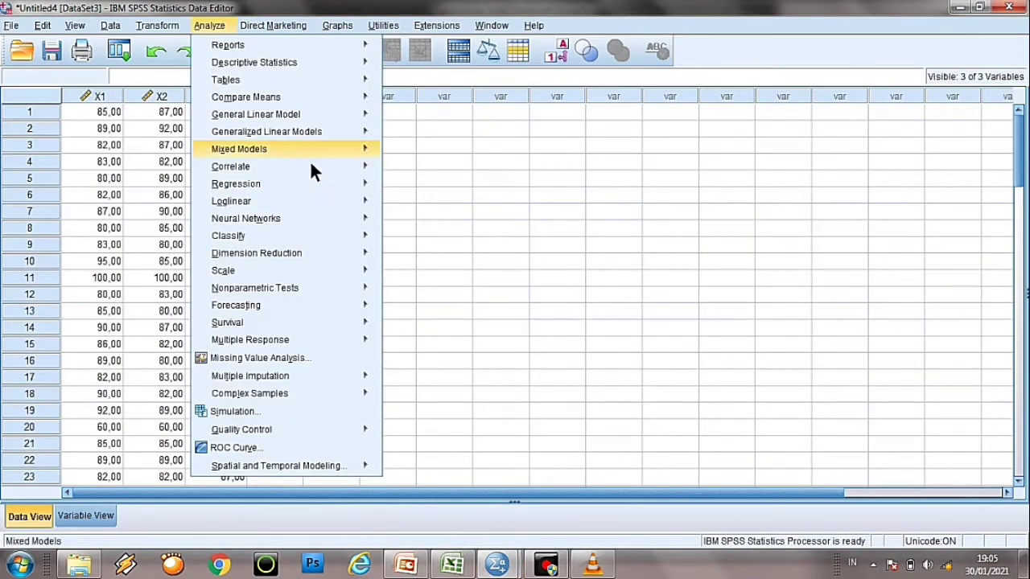
mouse_move(352, 184)
left_click(436, 209)
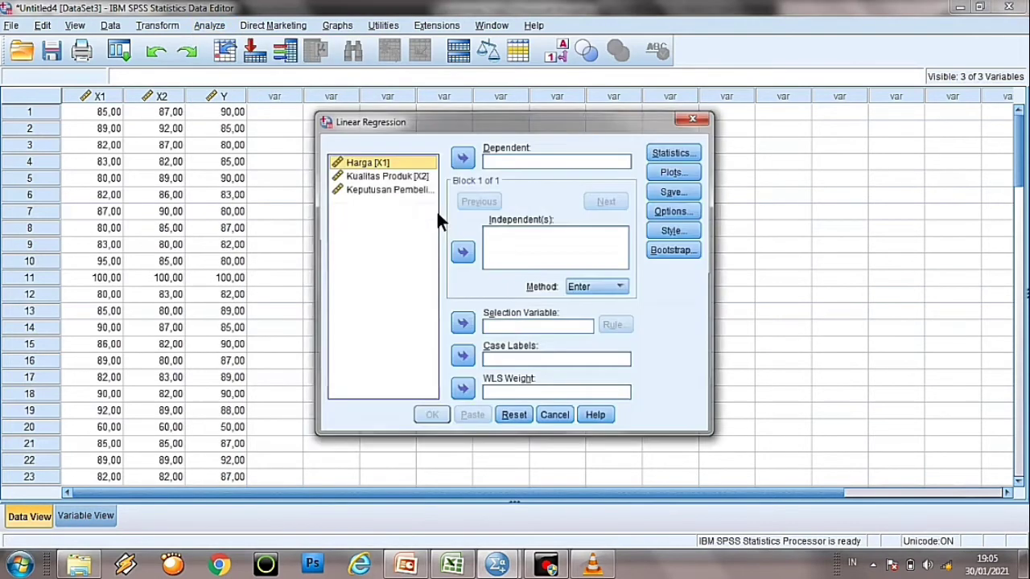
left_click(412, 176, "shift")
left_click(461, 252)
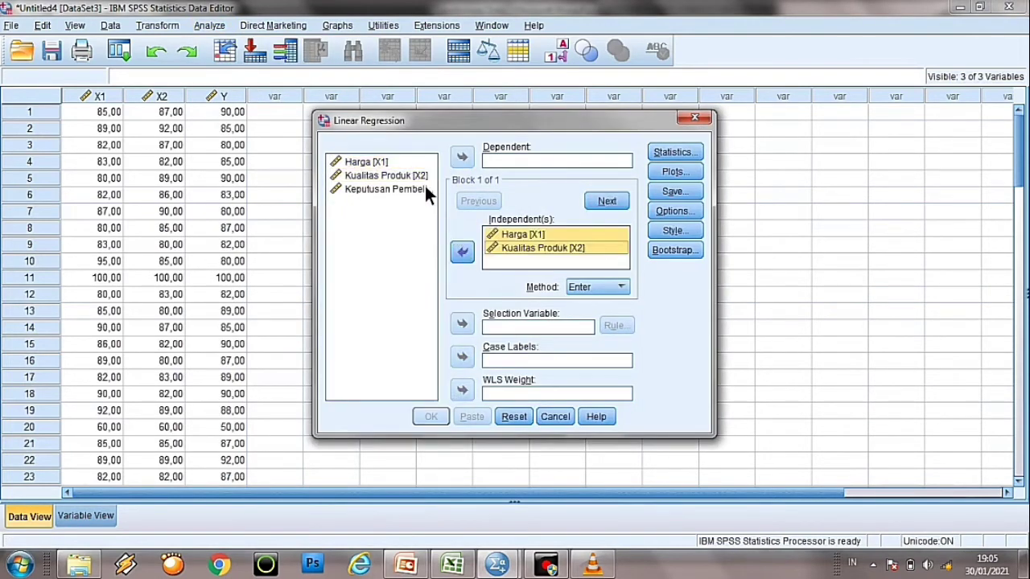
left_click(425, 189)
left_click(464, 157)
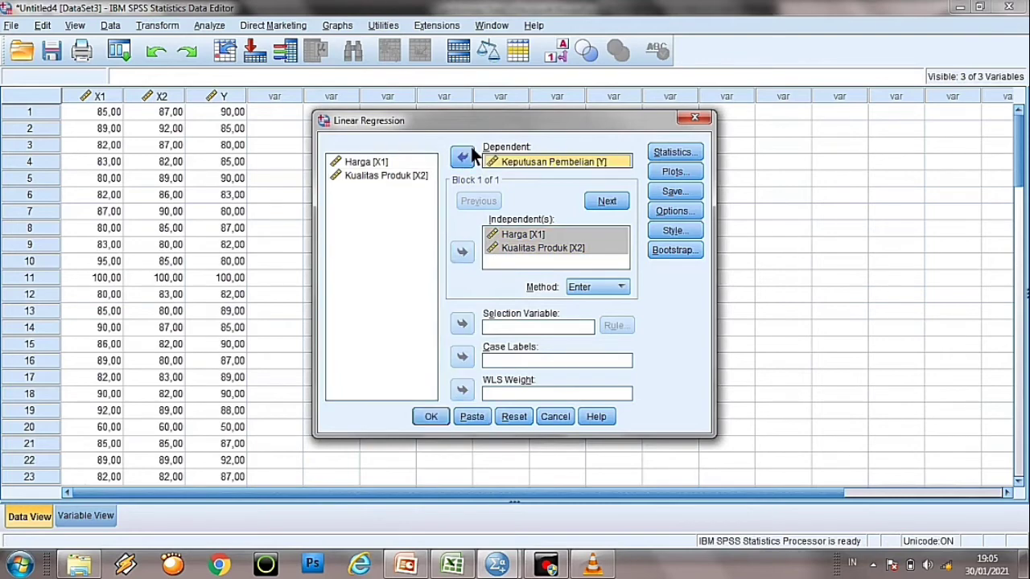
left_click(675, 153)
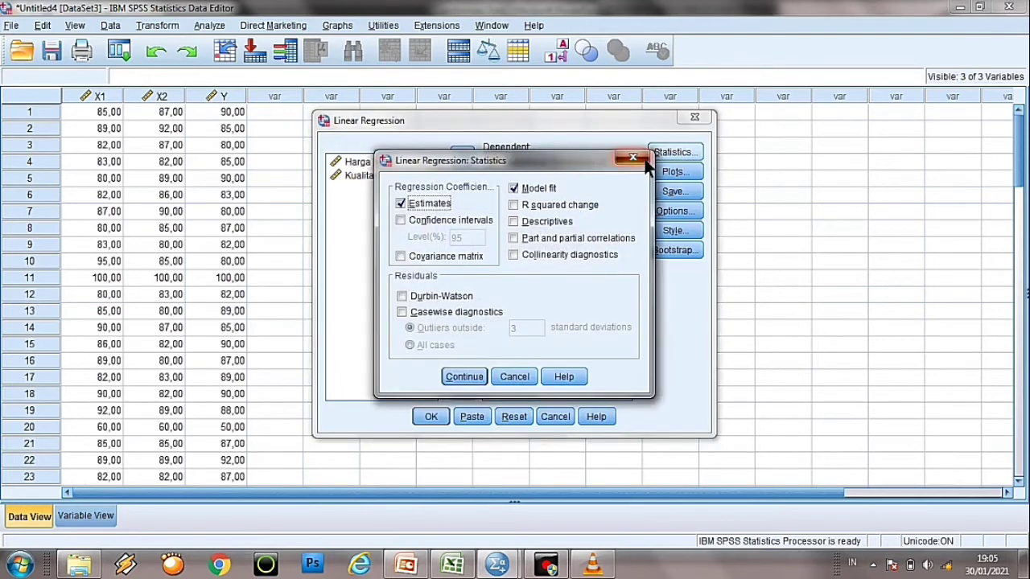
left_click(644, 161)
Set the regression plots to *SRESID on Y against *ZPRED on X, with the residual histogram and normal probability plot
left_click(685, 167)
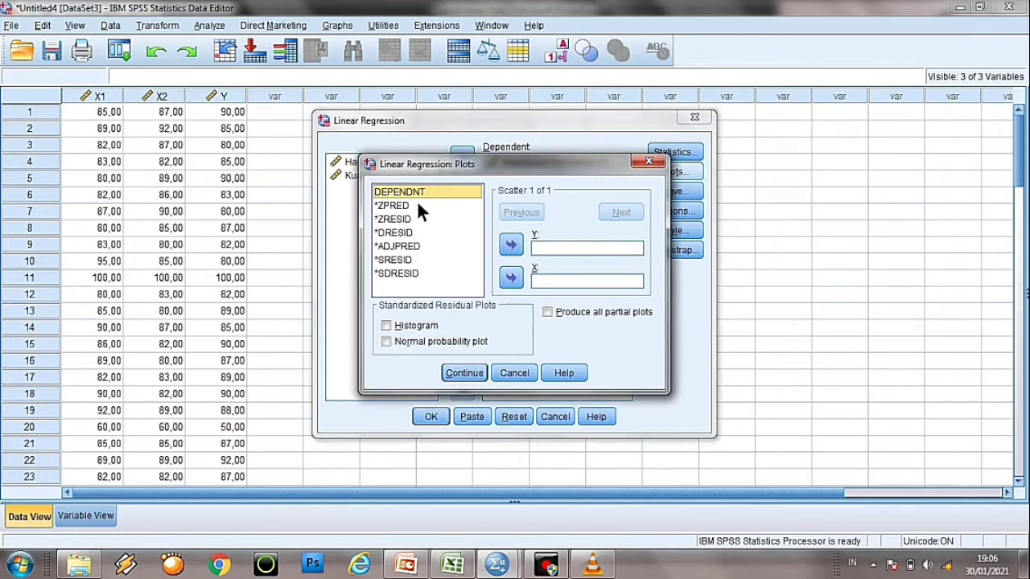
left_click(416, 203)
left_click(511, 277)
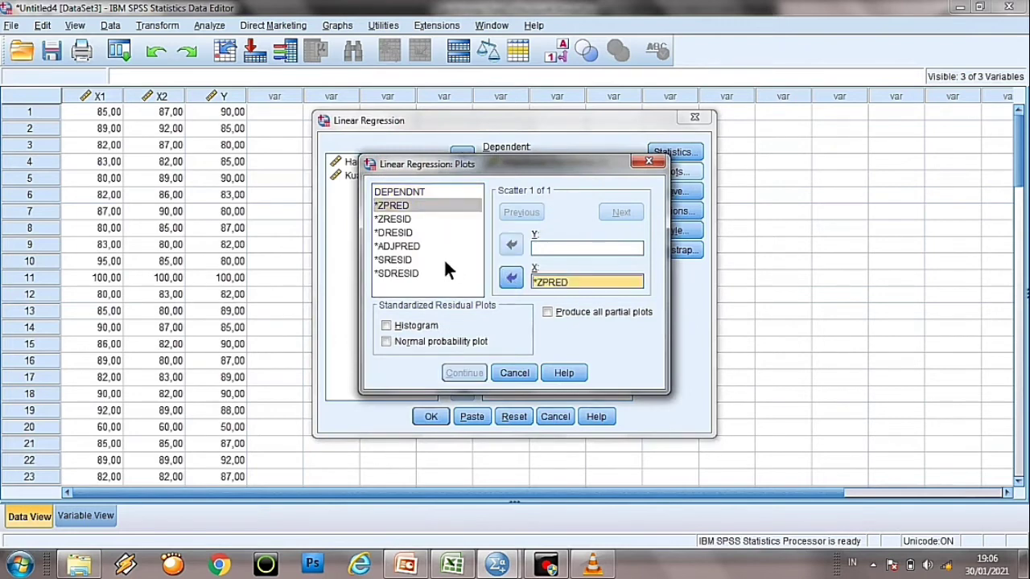
left_click(433, 258)
left_click(511, 245)
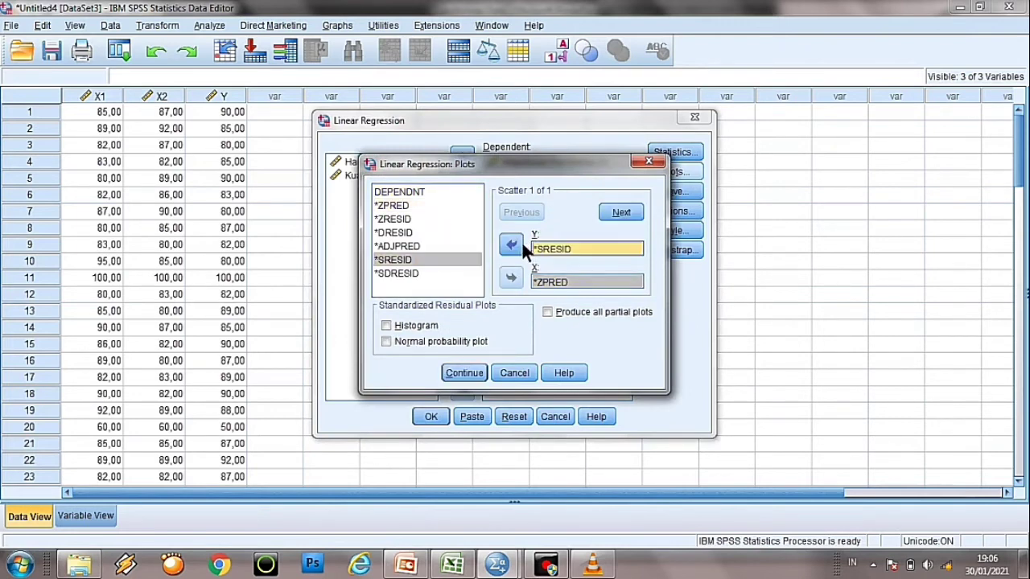
left_click(387, 326)
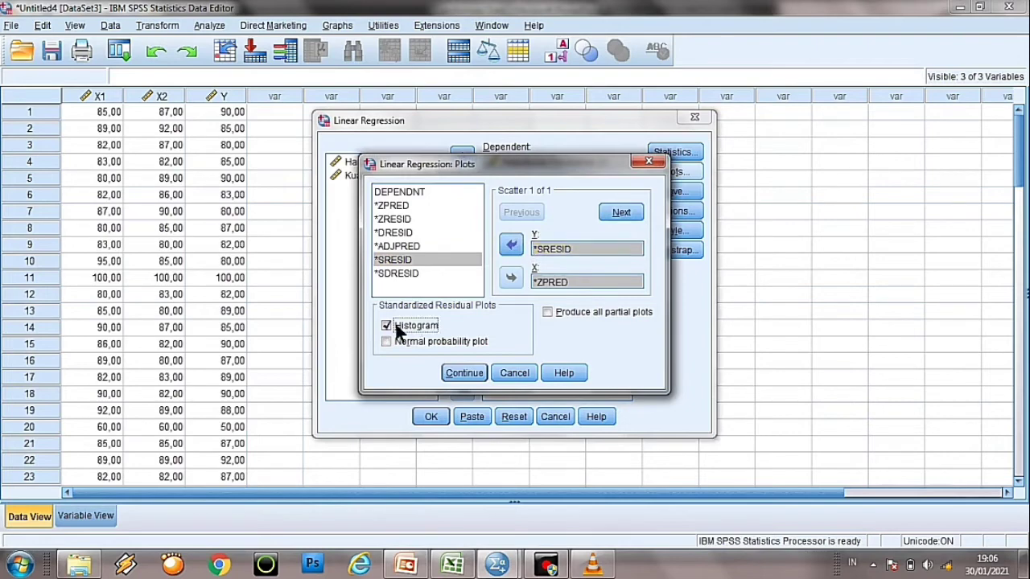
left_click(394, 341)
left_click(466, 372)
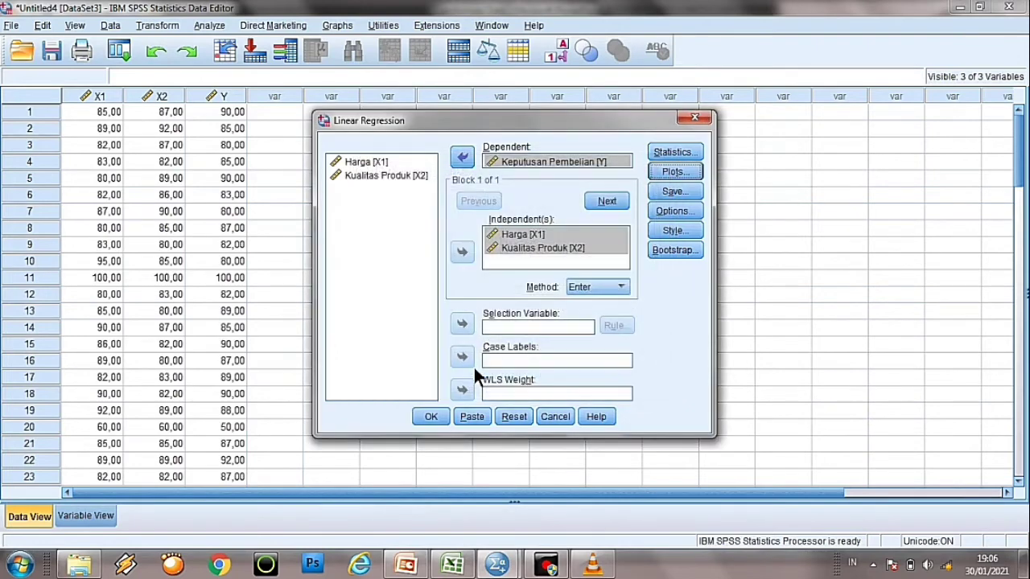
Save the unstandardized residuals as a variable and run the linear regression
left_click(686, 190)
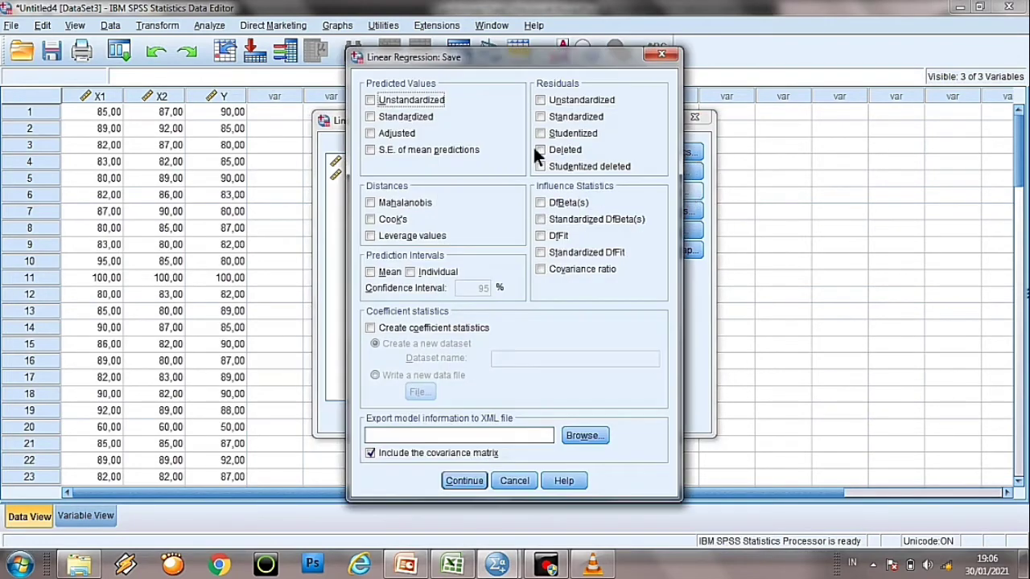
left_click(559, 100)
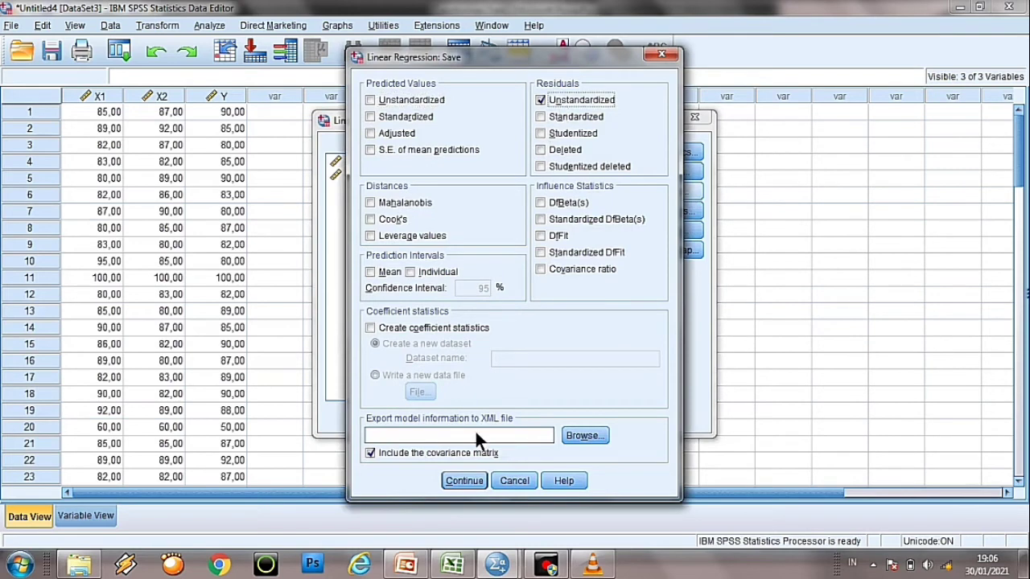
left_click(466, 476)
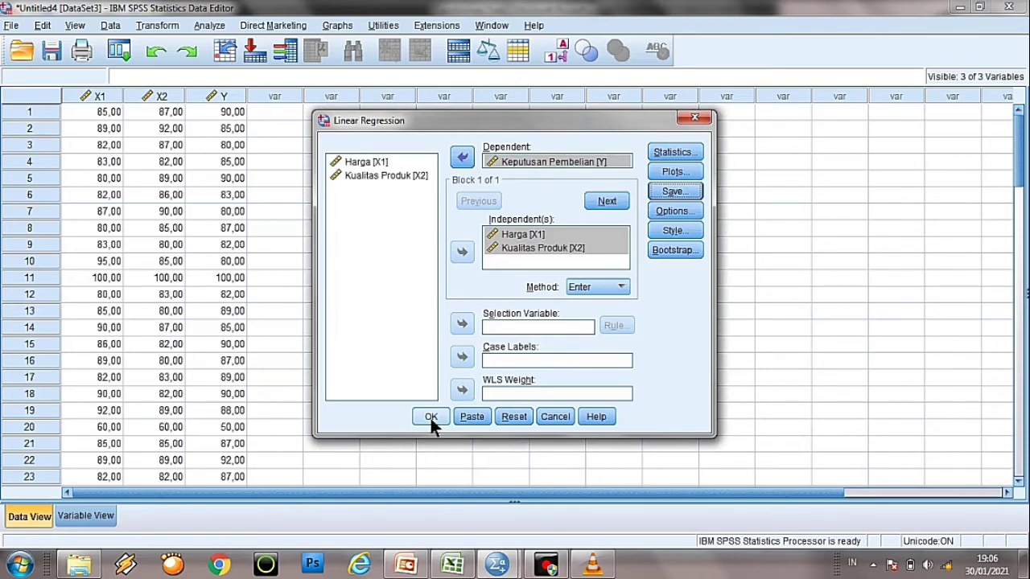
left_click(431, 416)
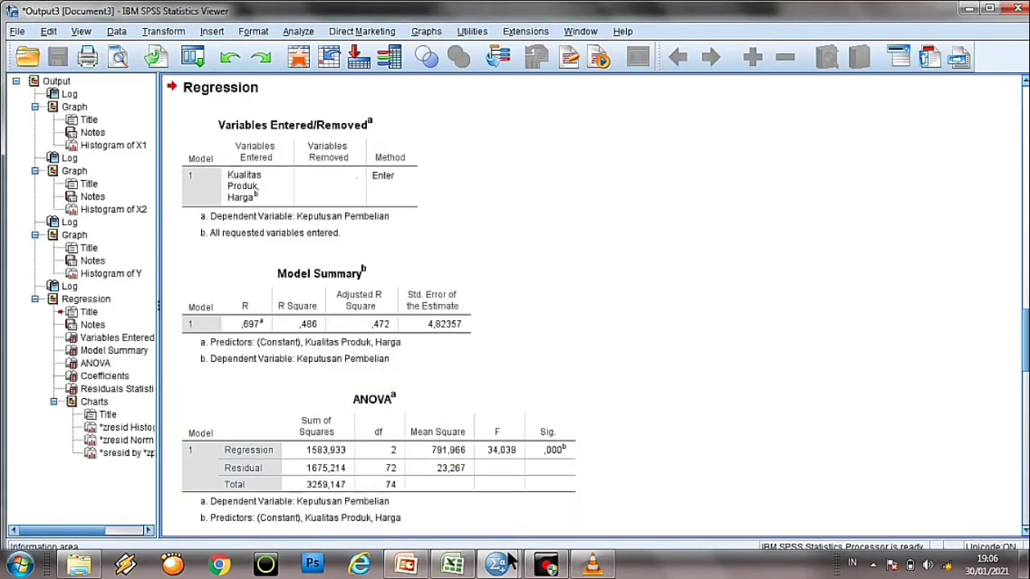
Return to the dataset and run a one-sample Kolmogorov-Smirnov test for a normal distribution on the unstandardized residual
mouse_move(498, 564)
left_click(456, 483)
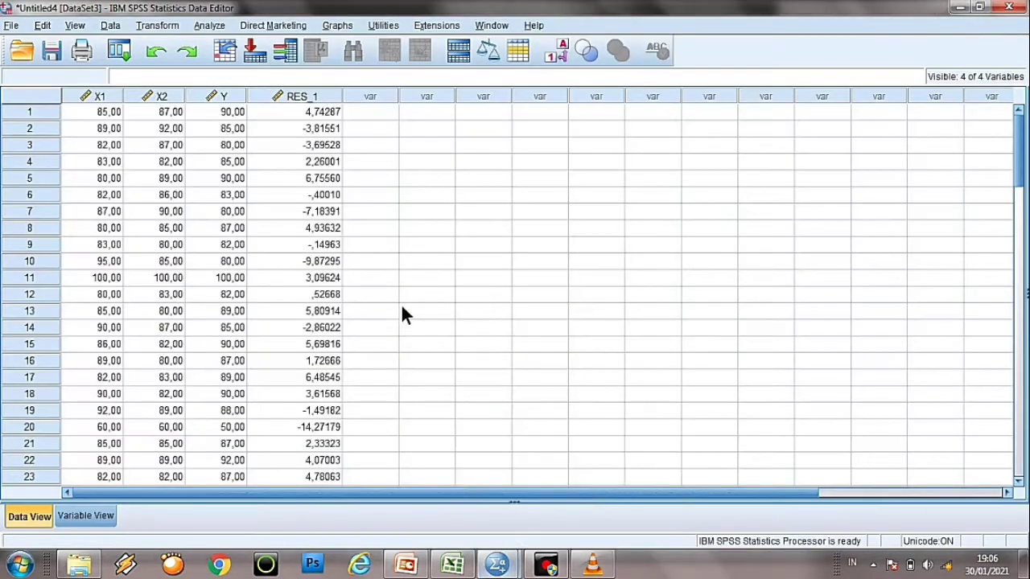
left_click(211, 25)
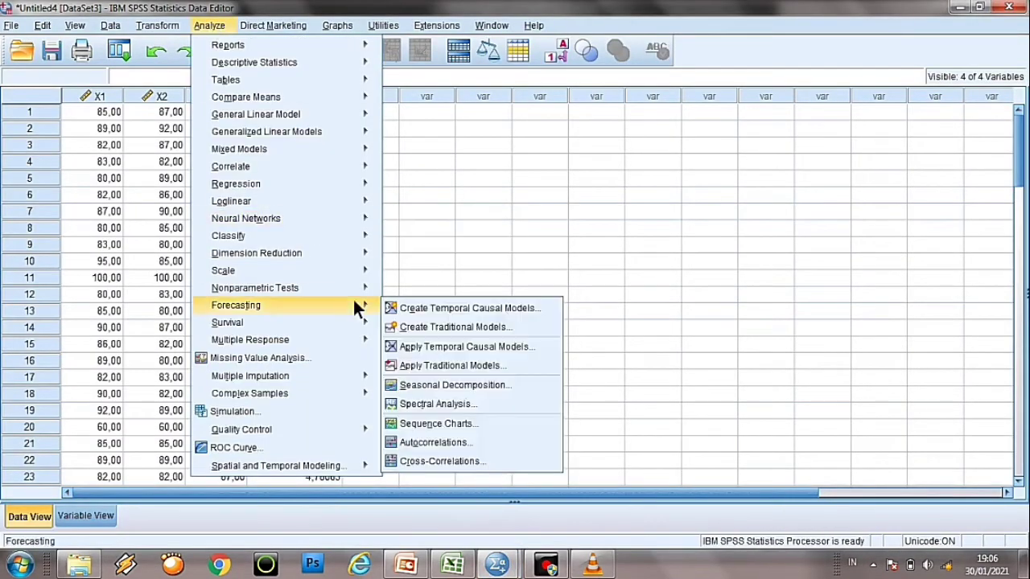
mouse_move(358, 287)
mouse_move(511, 347)
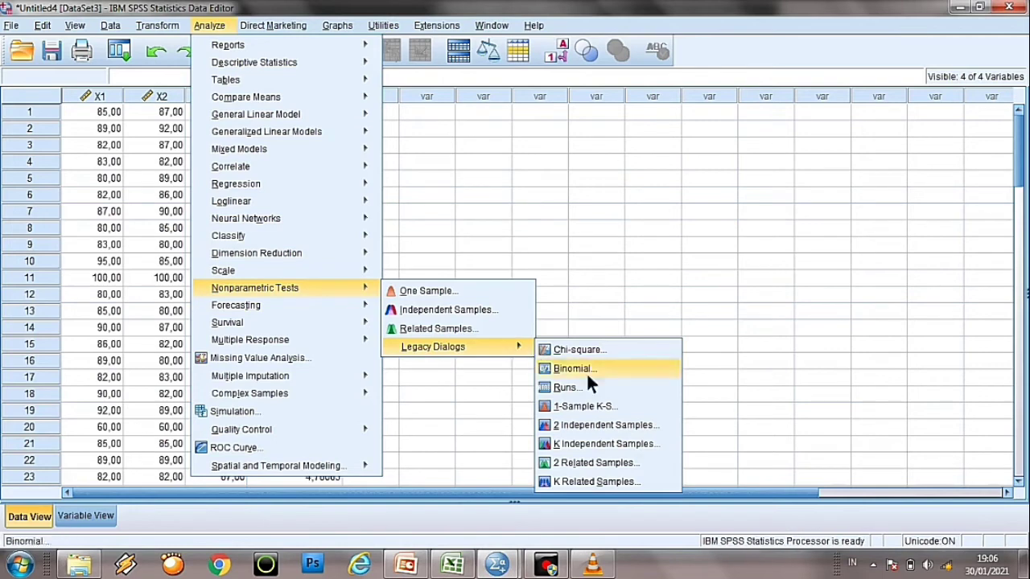
left_click(609, 406)
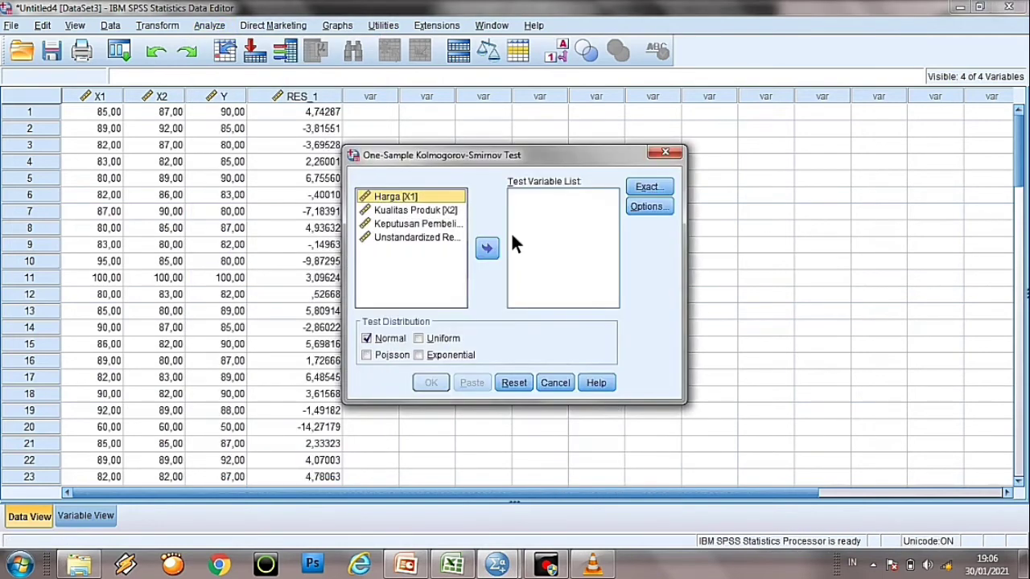
left_click(448, 236)
left_click(493, 248)
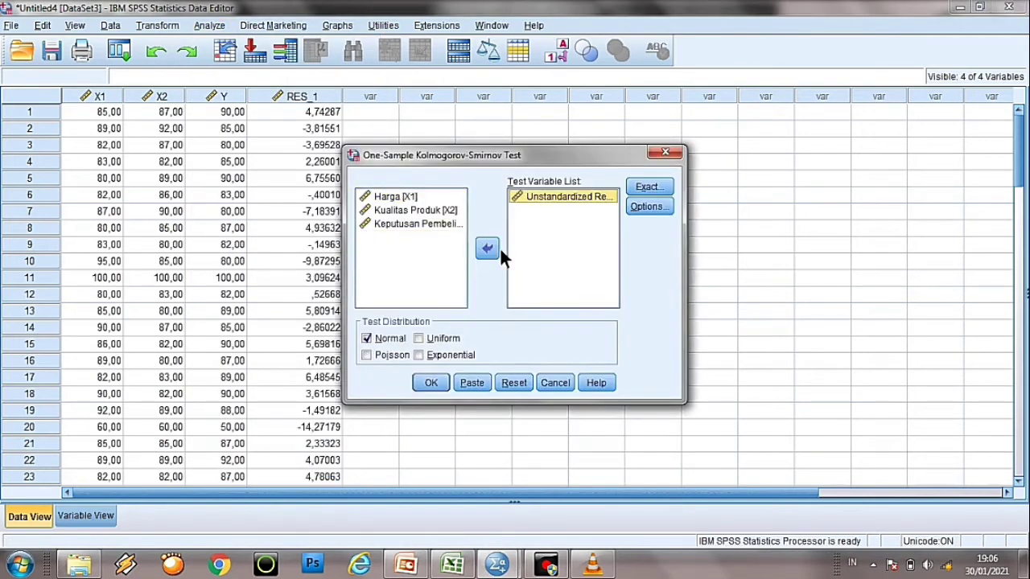
left_click(442, 381)
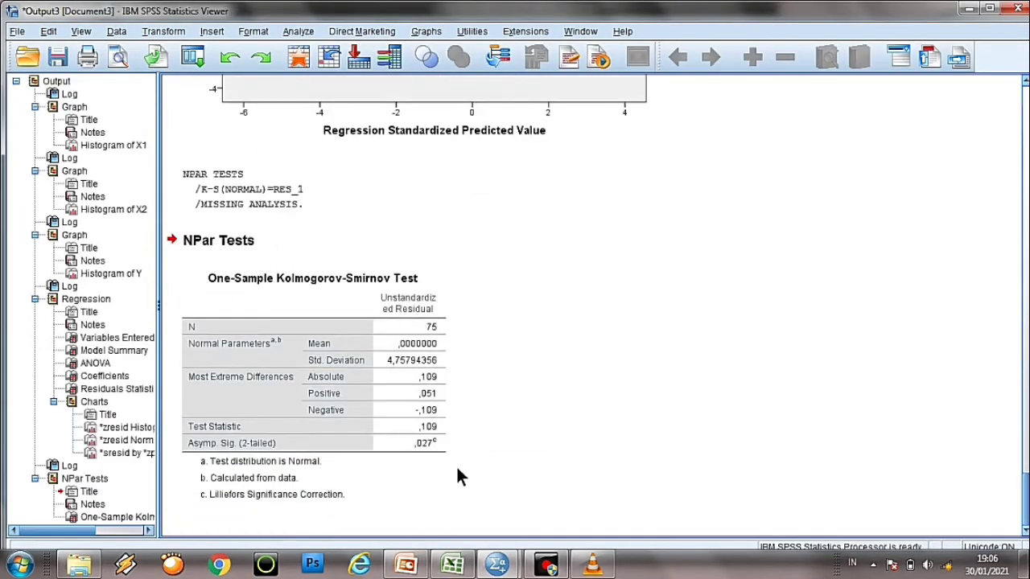
Examine the Kolmogorov-Smirnov significance value in the output, then review the Keputusan Pembelian histogram's skewness
left_click(428, 460)
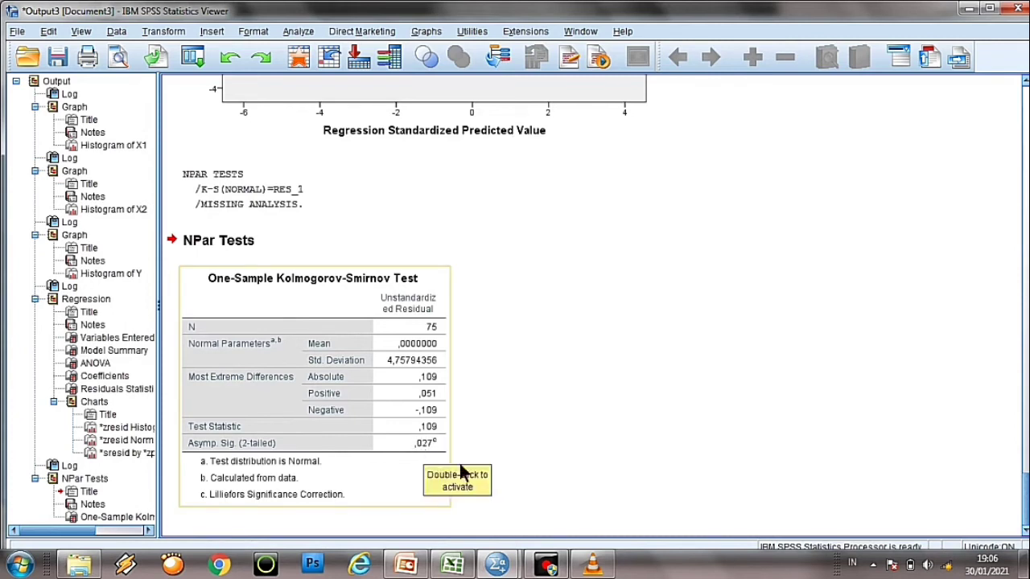
left_click(510, 476)
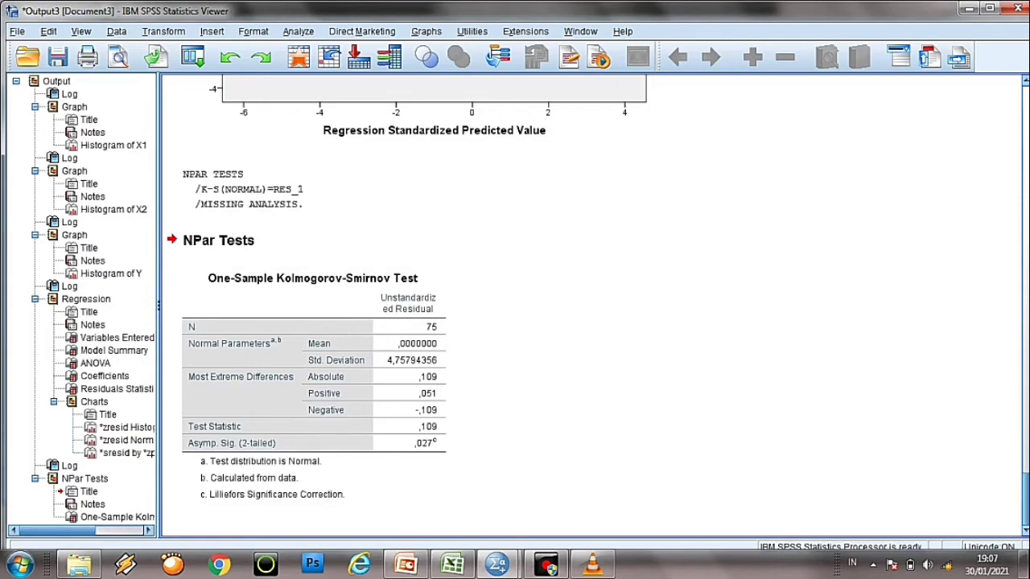
left_click_drag(1025, 499, 1025, 223)
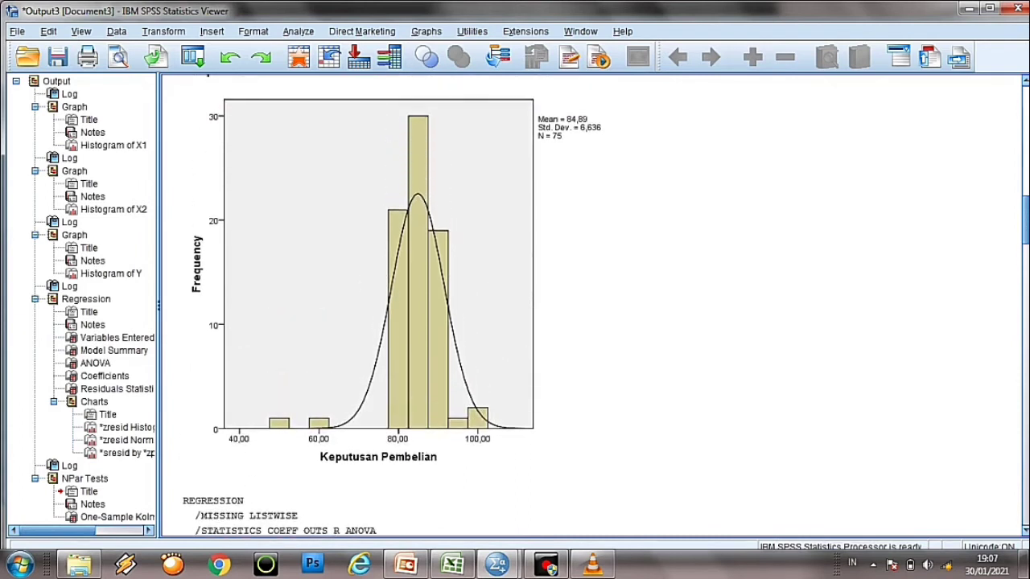
left_click(540, 304)
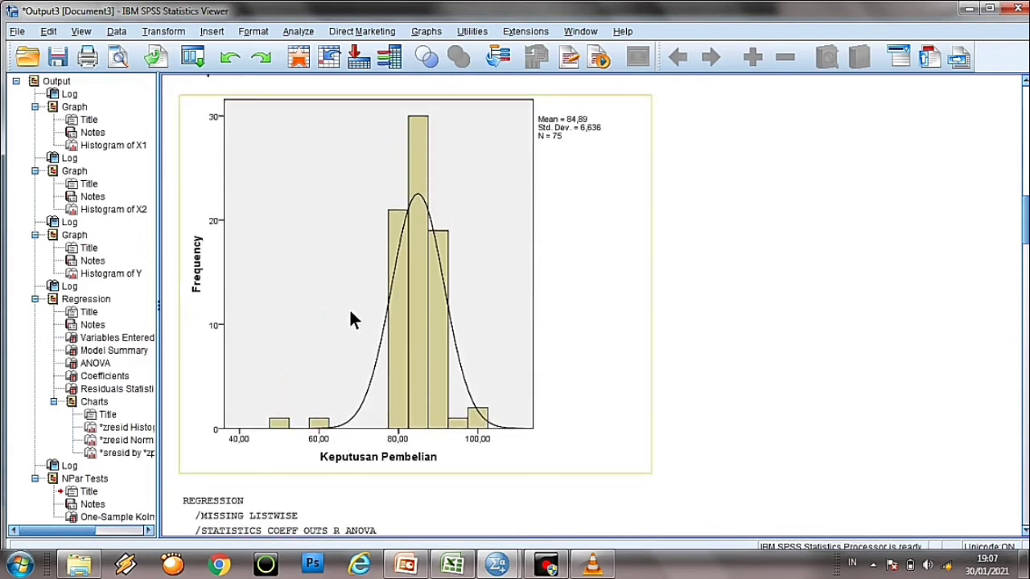
left_click(797, 362)
left_click(499, 350)
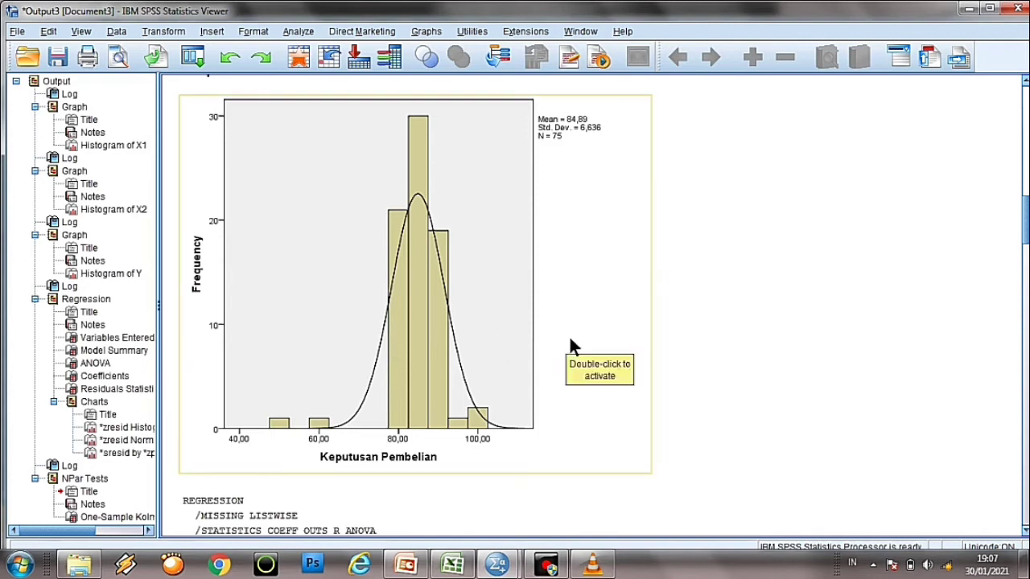
left_click(521, 481)
Switch back to the dataset and start computing a new variable with the target name Transform_LG10
mouse_move(496, 563)
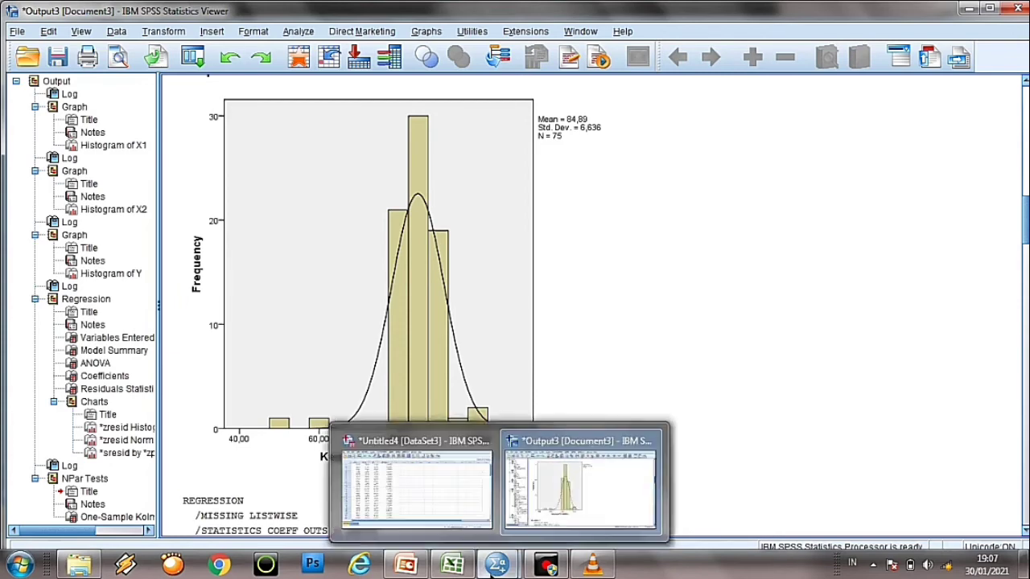
left_click(444, 497)
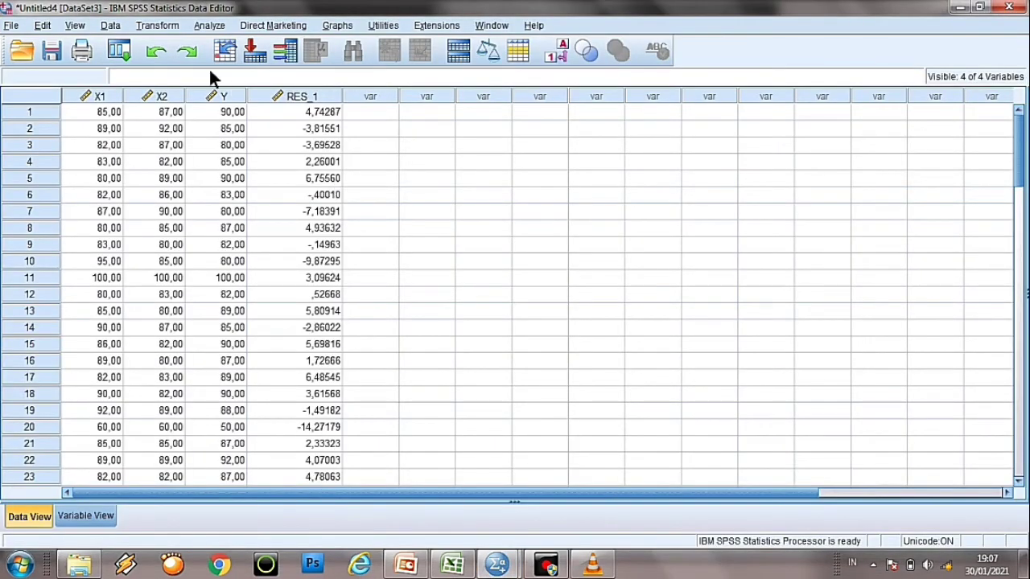
left_click(157, 25)
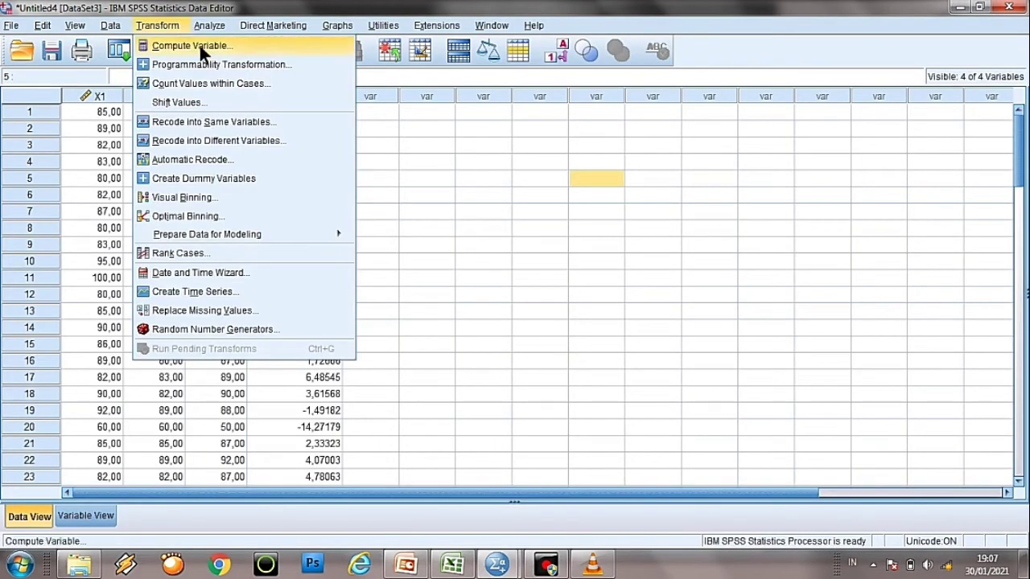
left_click(199, 45)
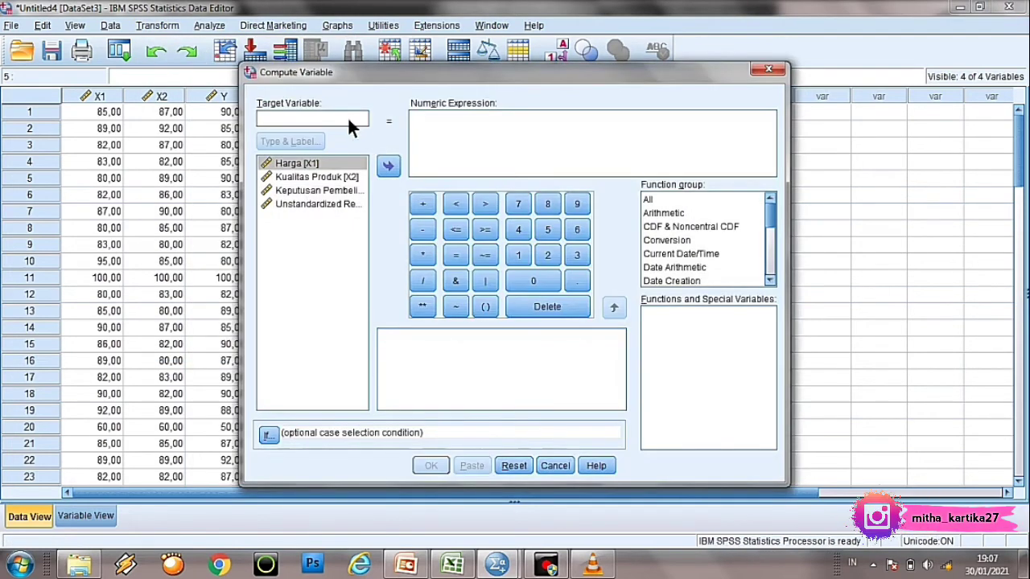
type("Tb")
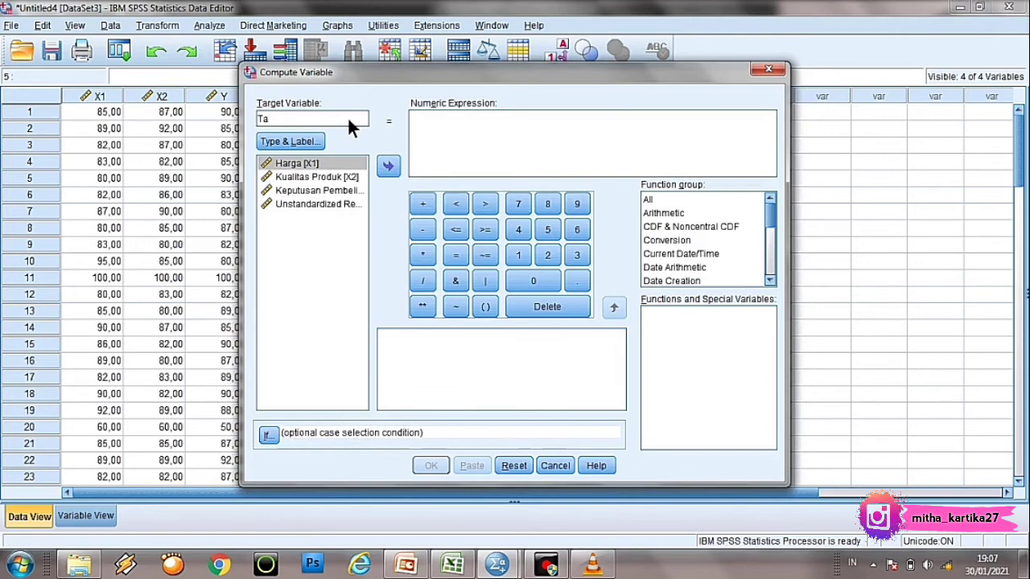
key("BackSpace")
type("rans")
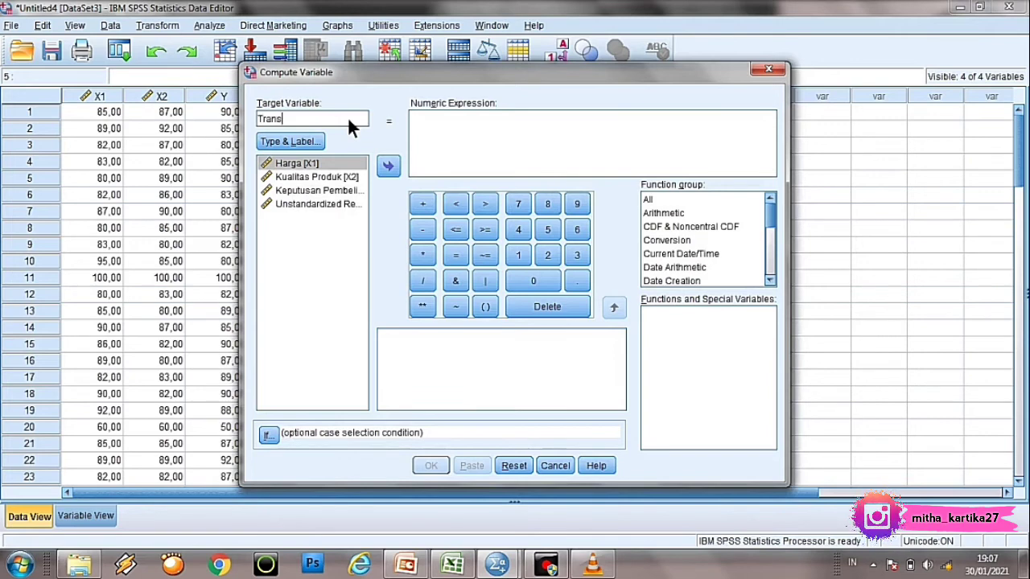
type("form")
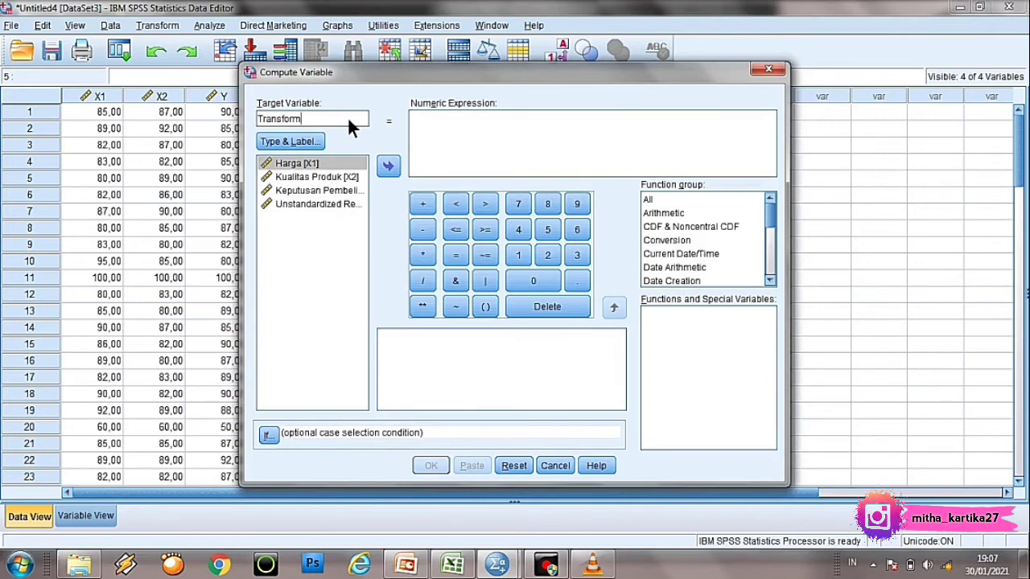
type("_LG10")
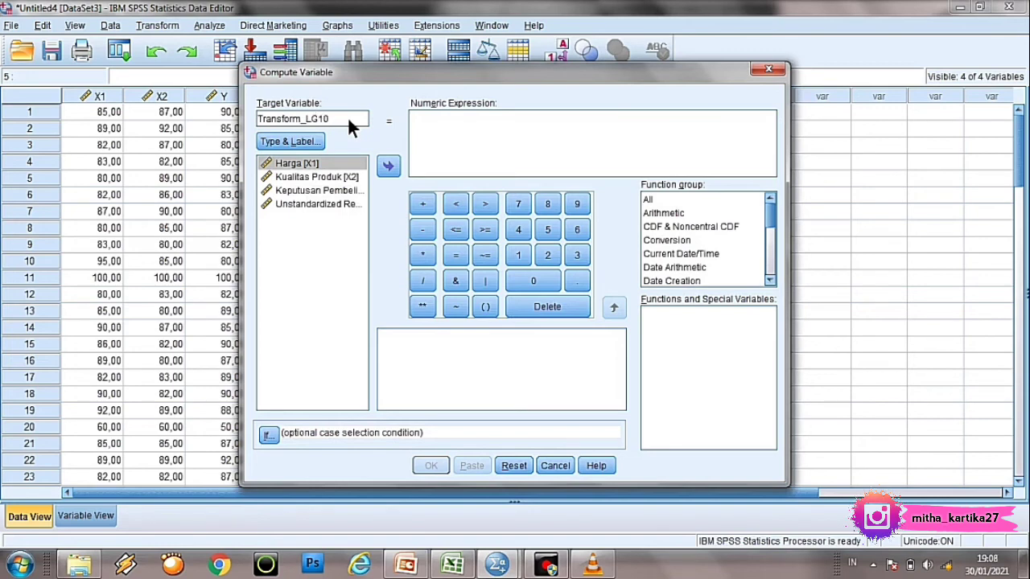
Define the numeric expression as the Lg10 function of Keputusan Pembelian, LG10(Y), and compute the variable
left_click(720, 201)
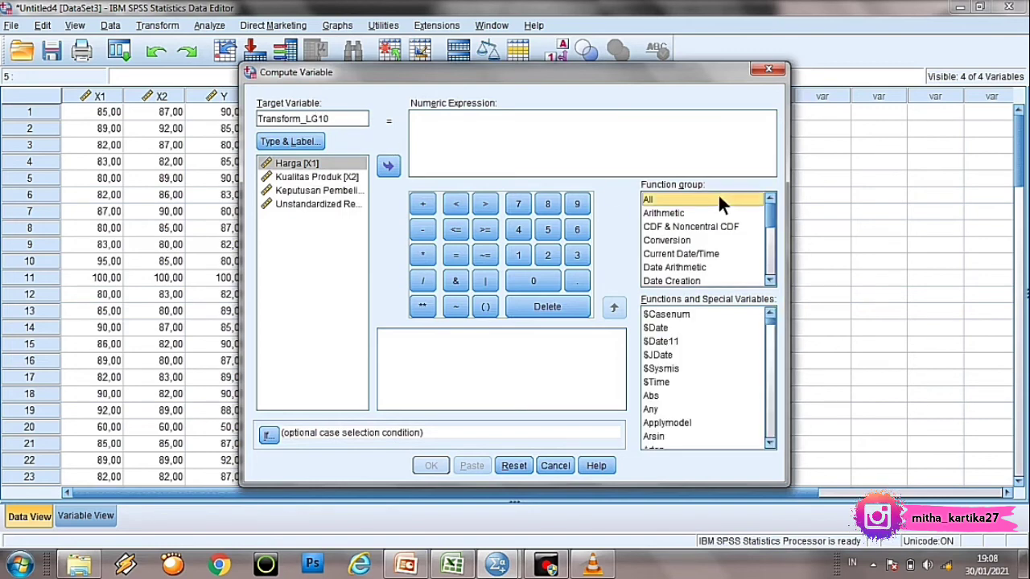
left_click_drag(771, 318, 777, 363)
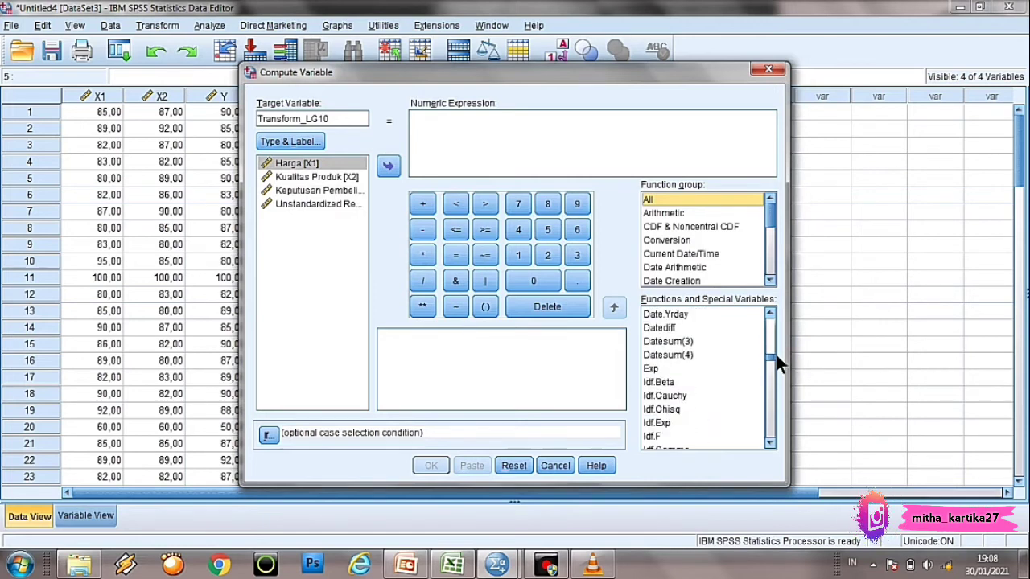
left_click_drag(773, 352, 774, 364)
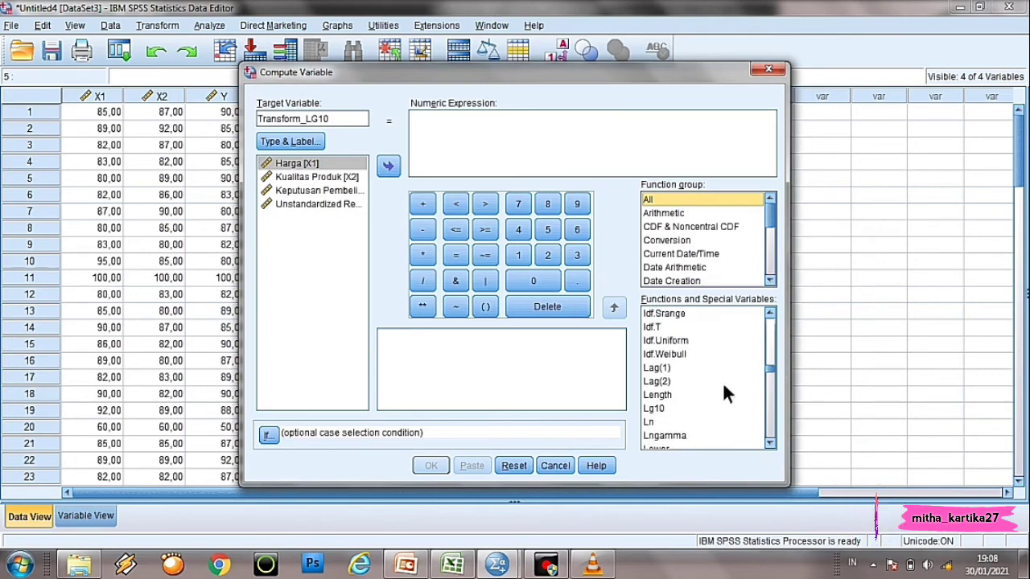
left_click(659, 408)
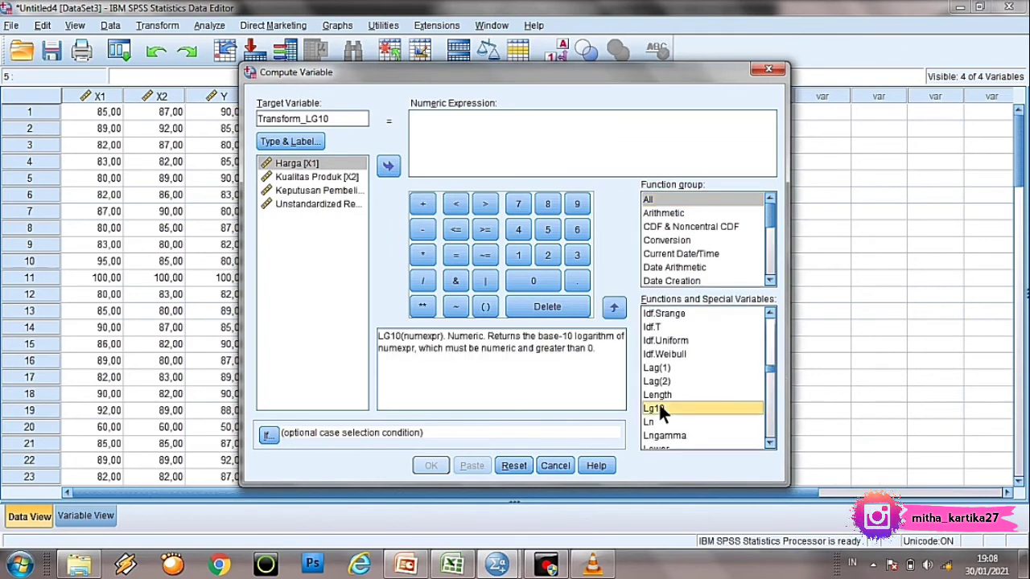
left_click(617, 307)
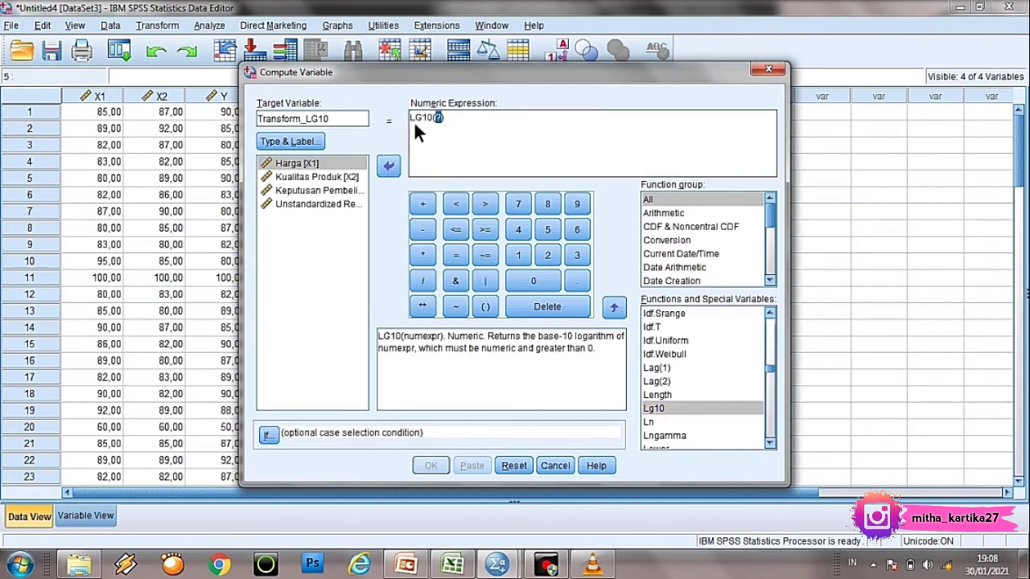
left_click(339, 190)
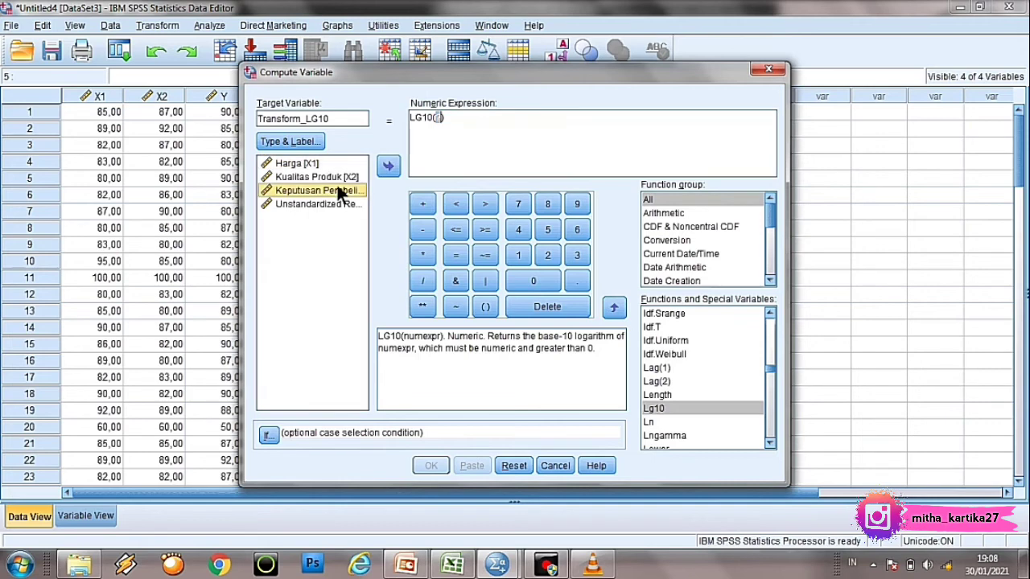
left_click(392, 167)
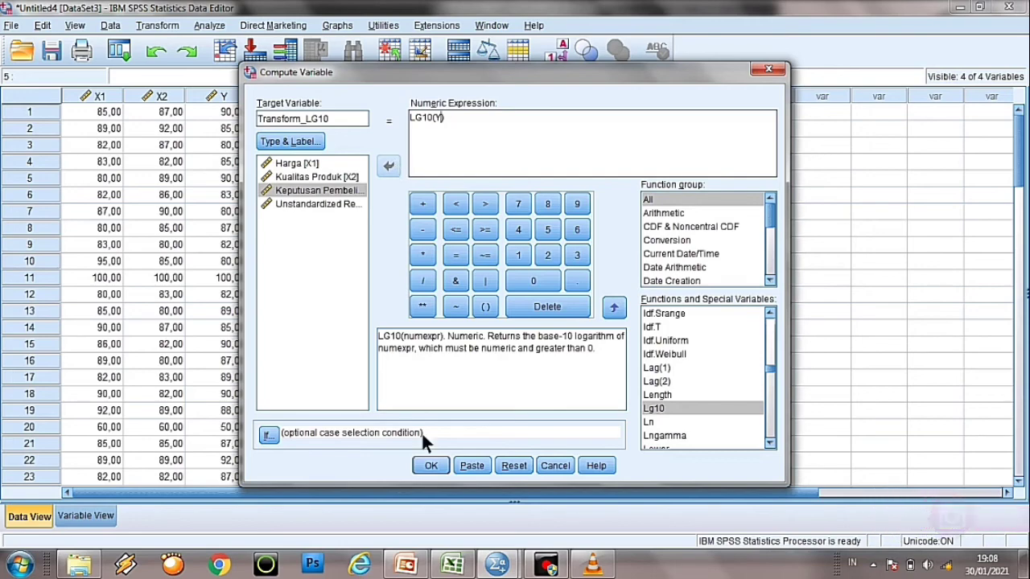
left_click(429, 466)
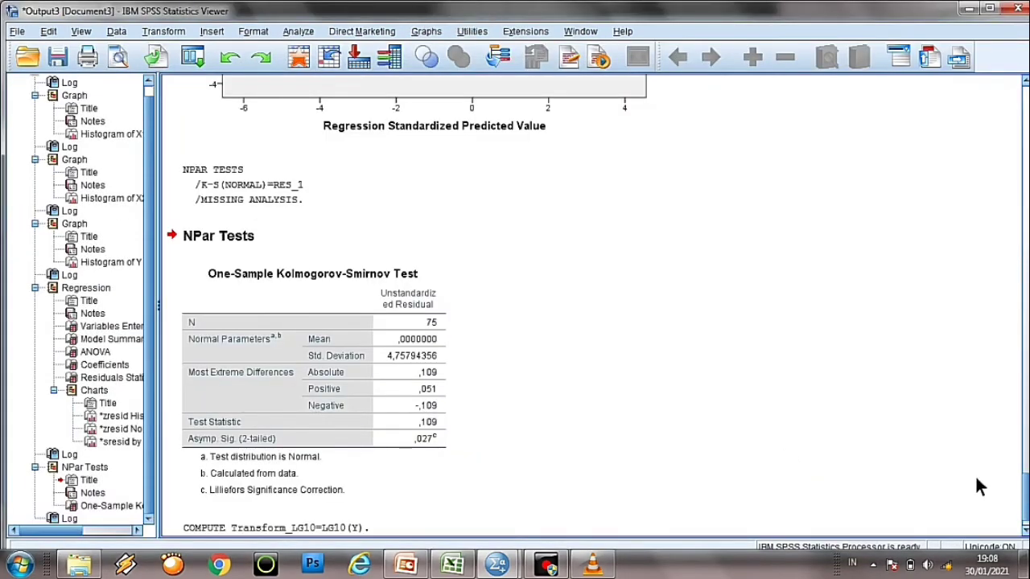
Return to the dataset and replace Keputusan Pembelian [Y] with Transform_LG10 as the dependent variable of the linear regression
mouse_move(502, 566)
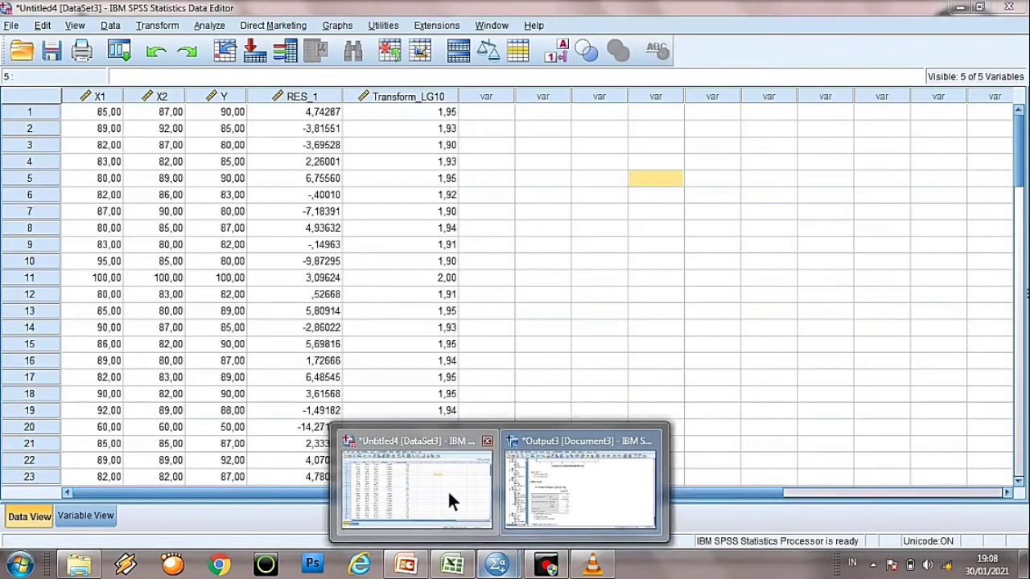
left_click(448, 495)
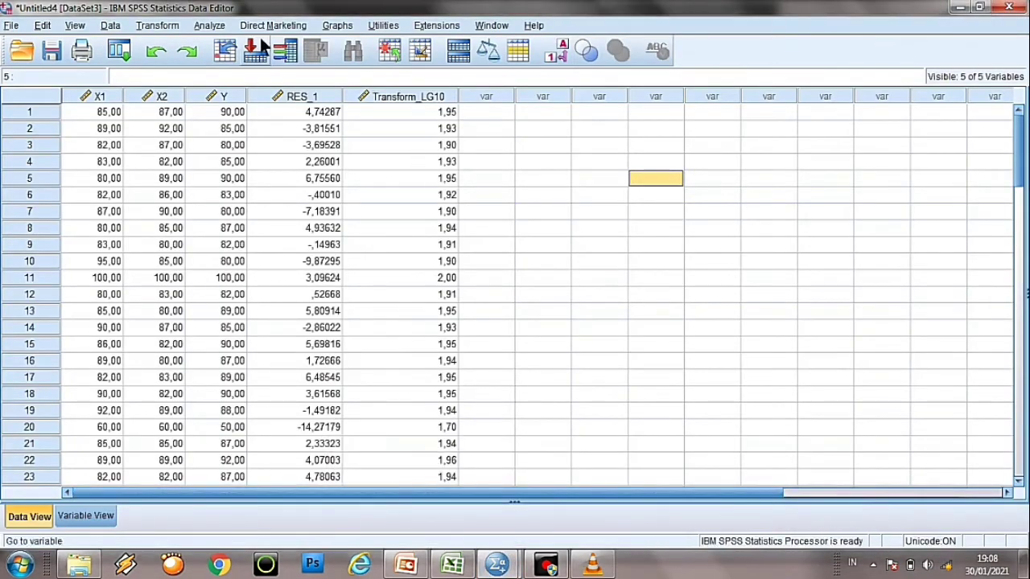
left_click(226, 25)
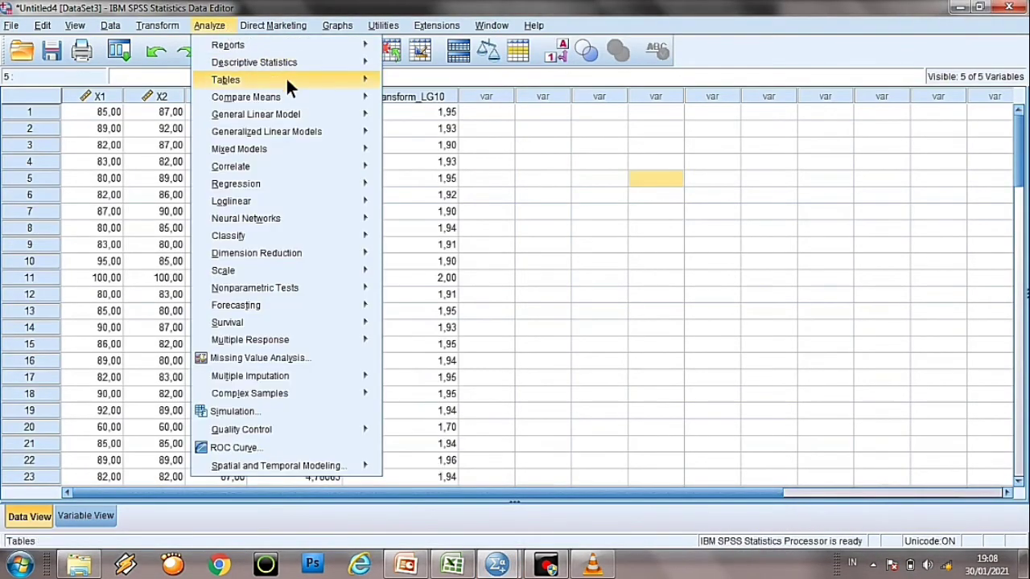
mouse_move(346, 185)
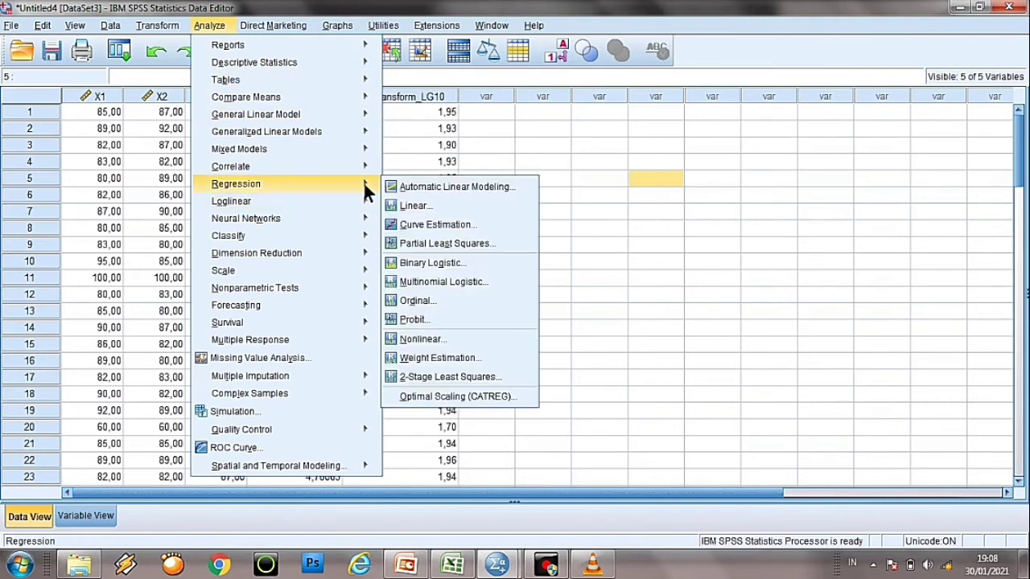
left_click(452, 207)
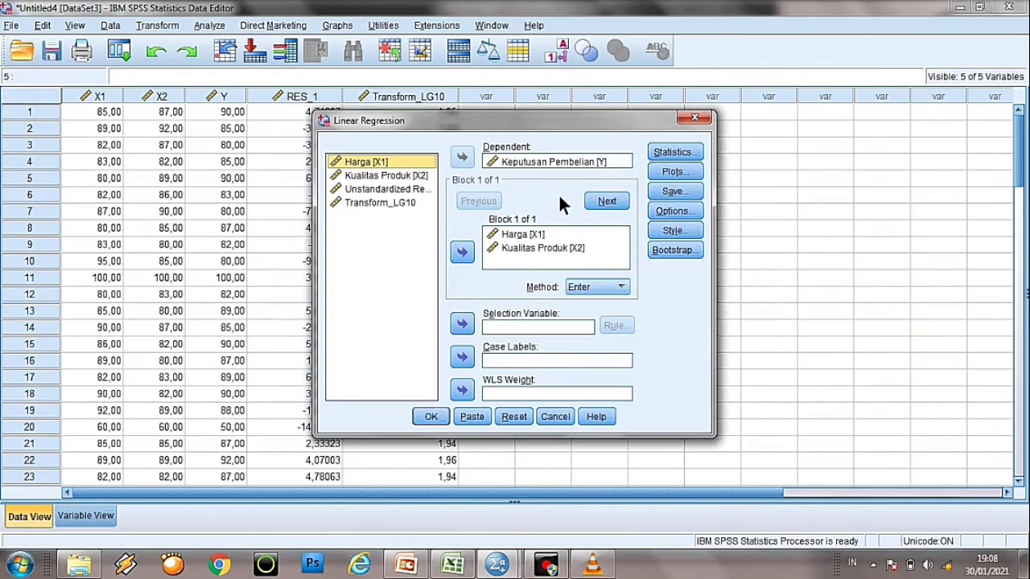
left_click(538, 161)
left_click(463, 158)
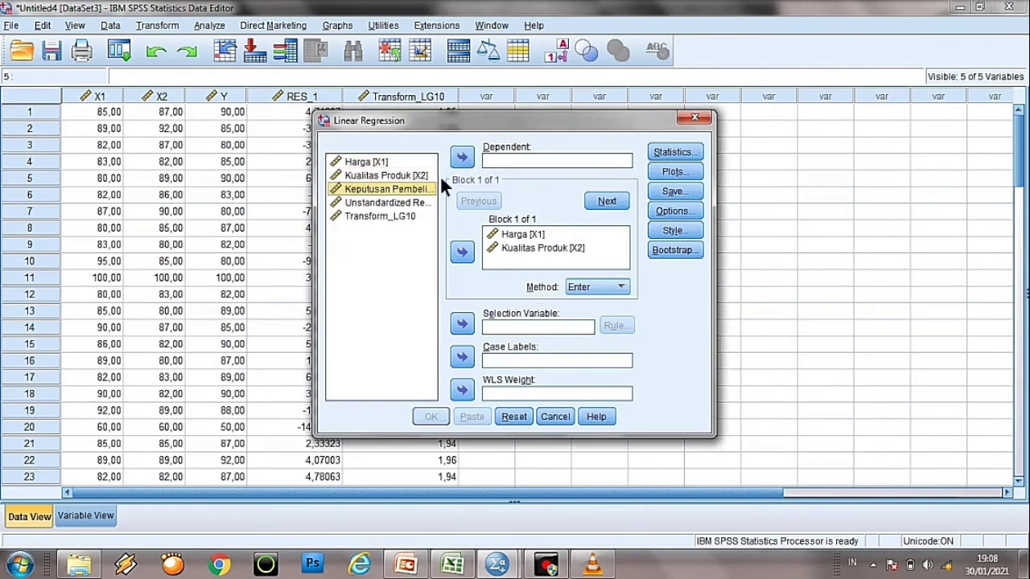
left_click(403, 217)
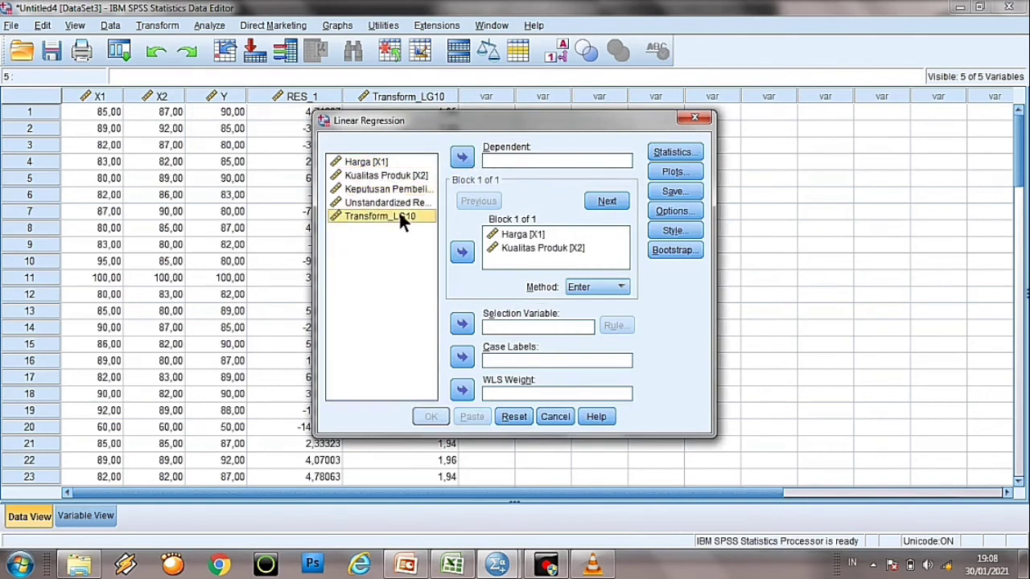
left_click(466, 157)
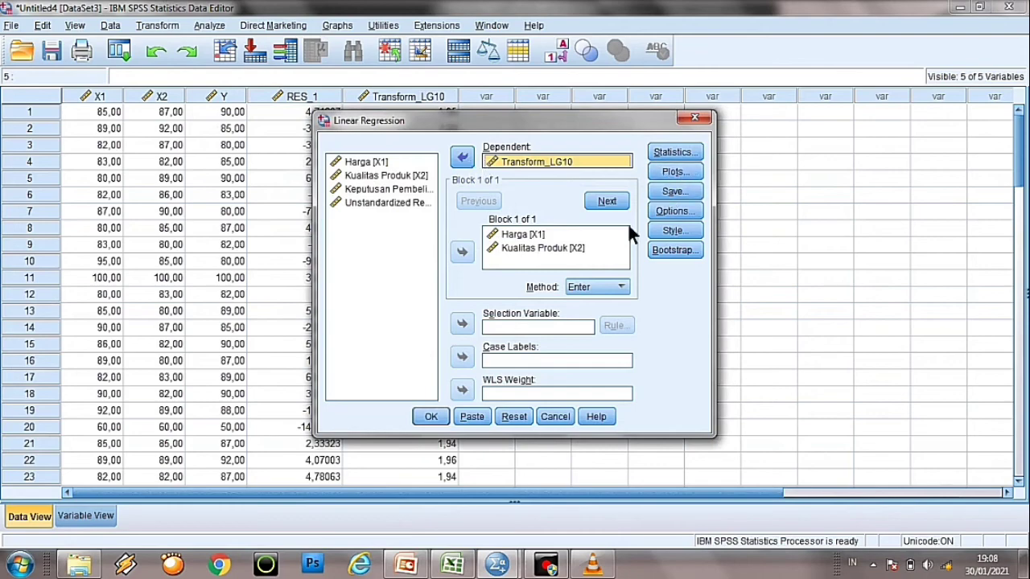
Run the linear regression with Transform_LG10 as the dependent variable and return to the dataset
left_click(444, 412)
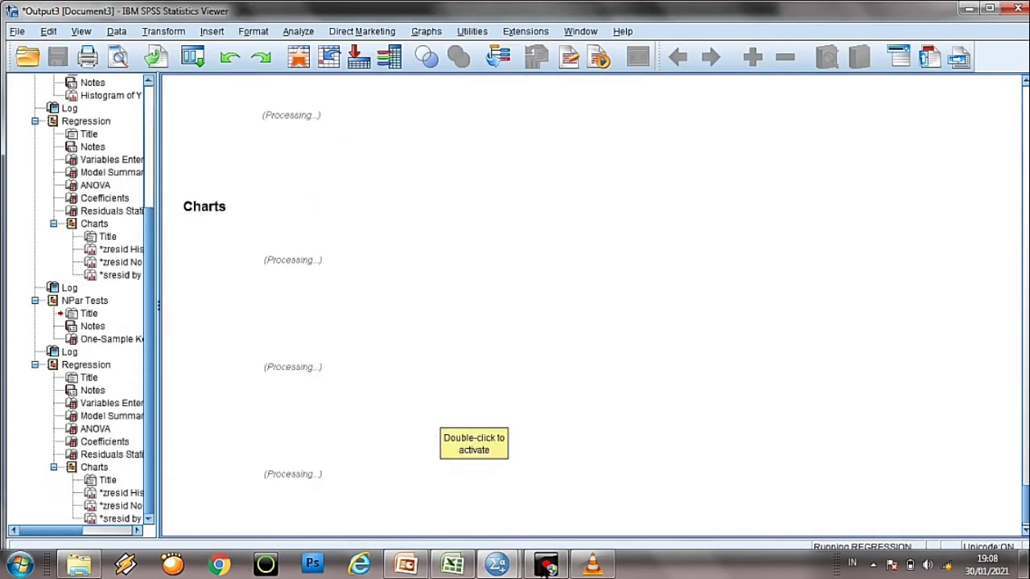
mouse_move(515, 568)
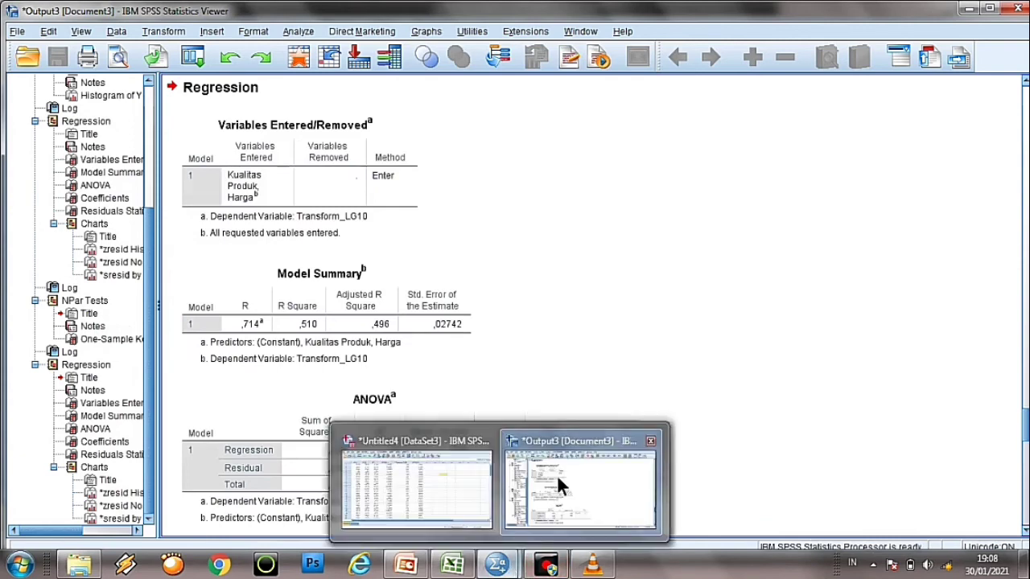
left_click(418, 470)
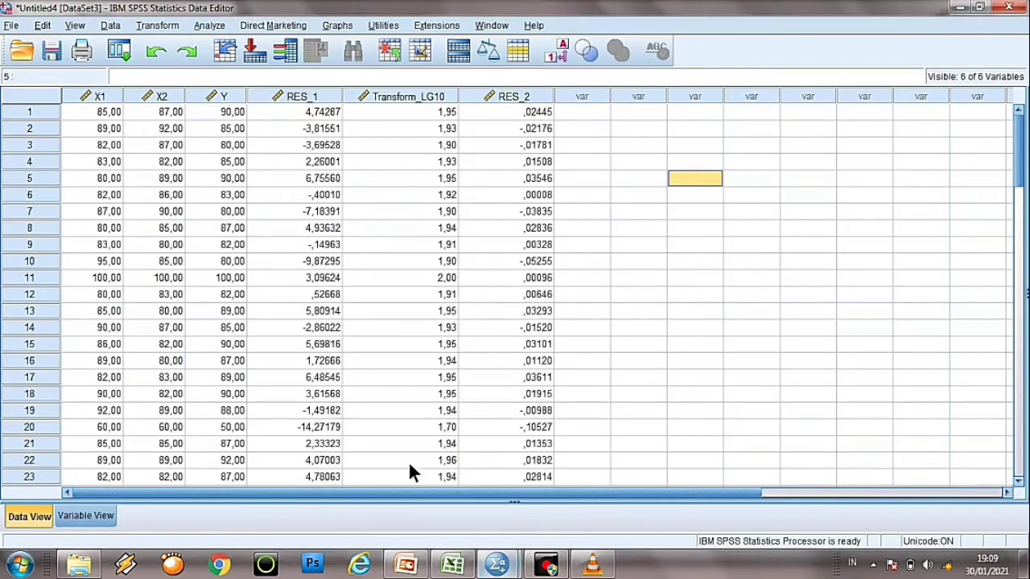
Start a legacy one-sample Kolmogorov-Smirnov test and remove the earlier unstandardized residual, RES_1, from the test variables
left_click(219, 25)
mouse_move(354, 287)
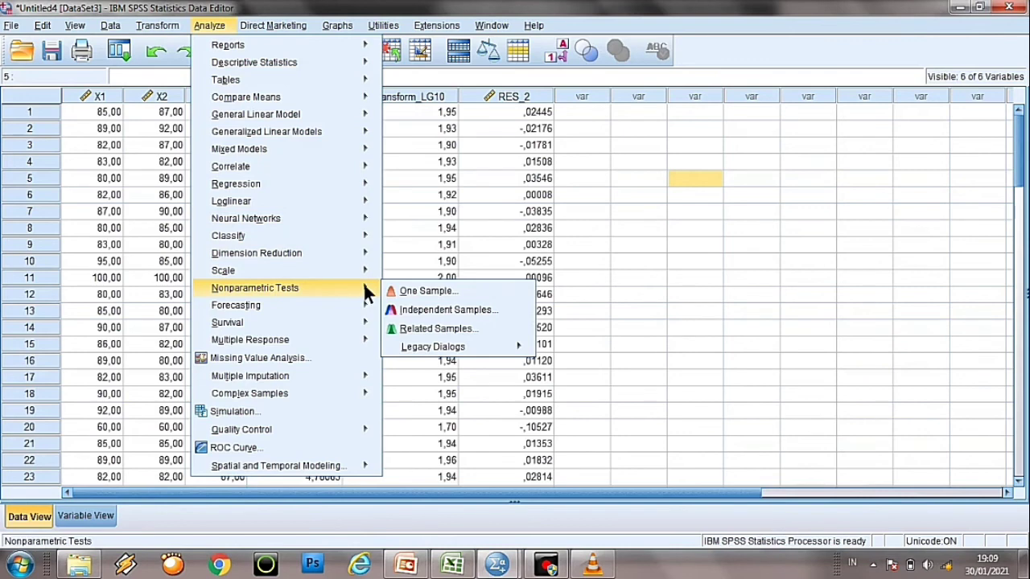
mouse_move(522, 339)
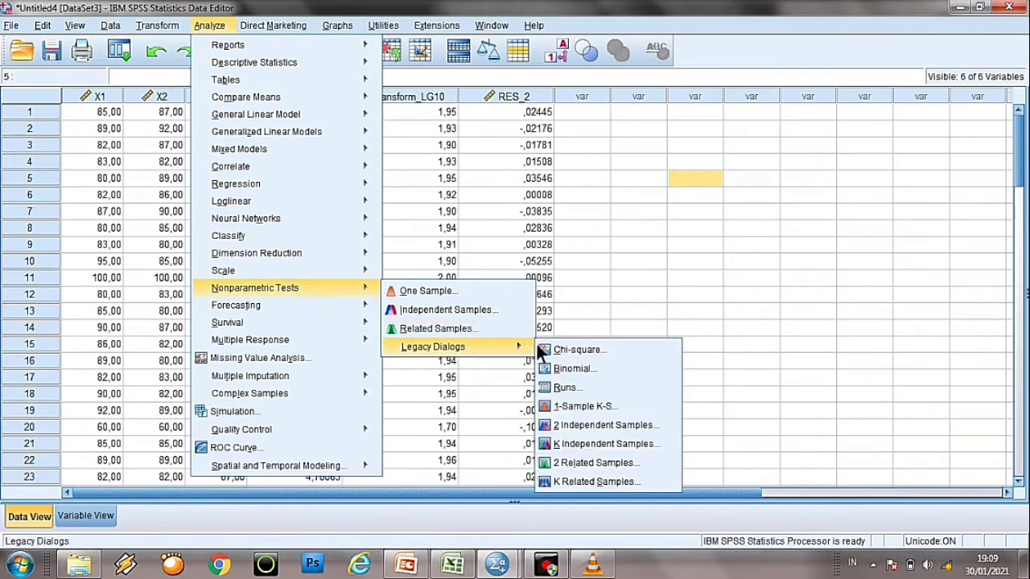
left_click(588, 407)
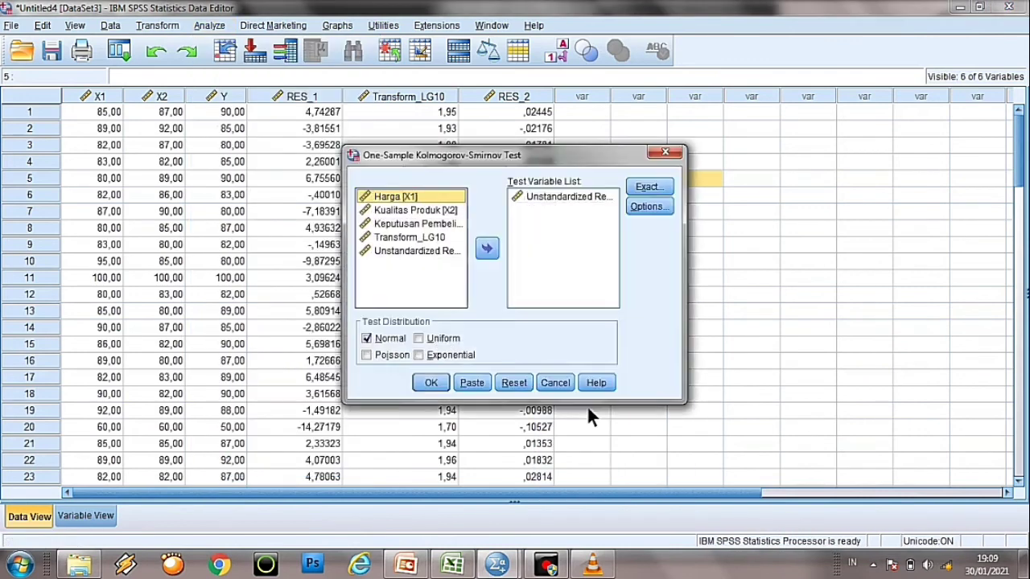
left_click(567, 197)
left_click(487, 249)
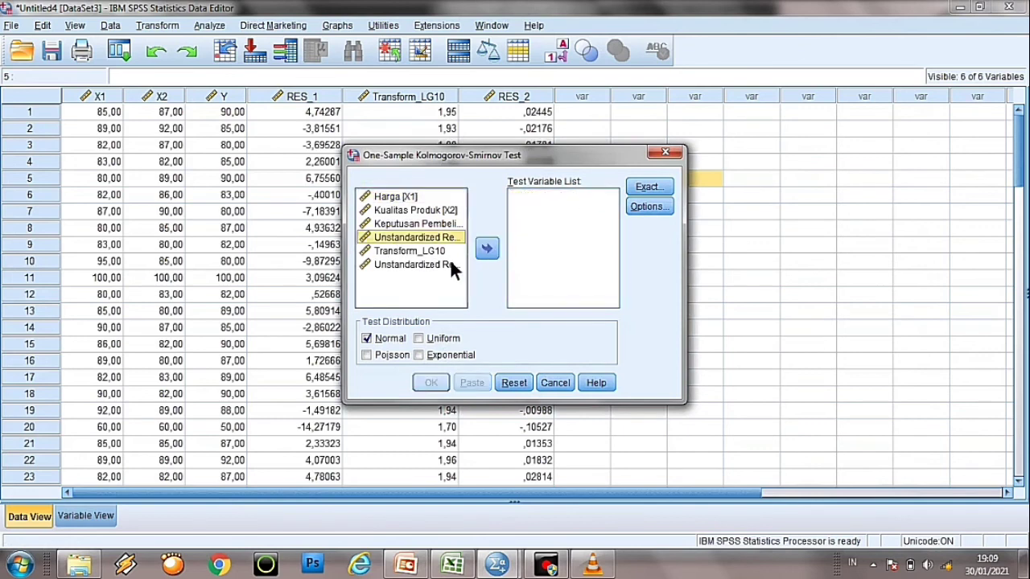
Add the new unstandardized residual, RES_2, as the test variable and run the Kolmogorov-Smirnov test against the normal distribution
left_click(440, 267)
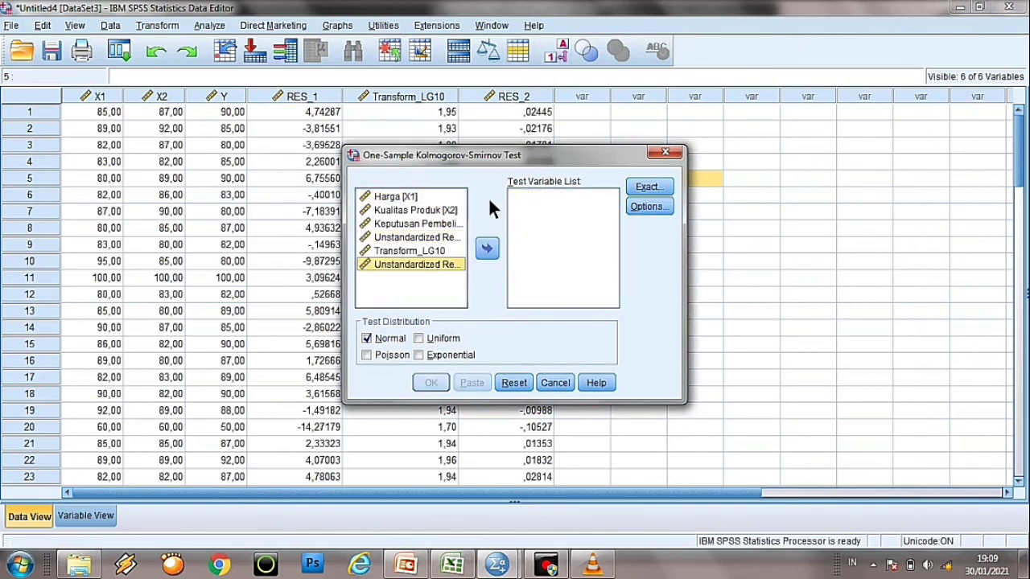
left_click(488, 242)
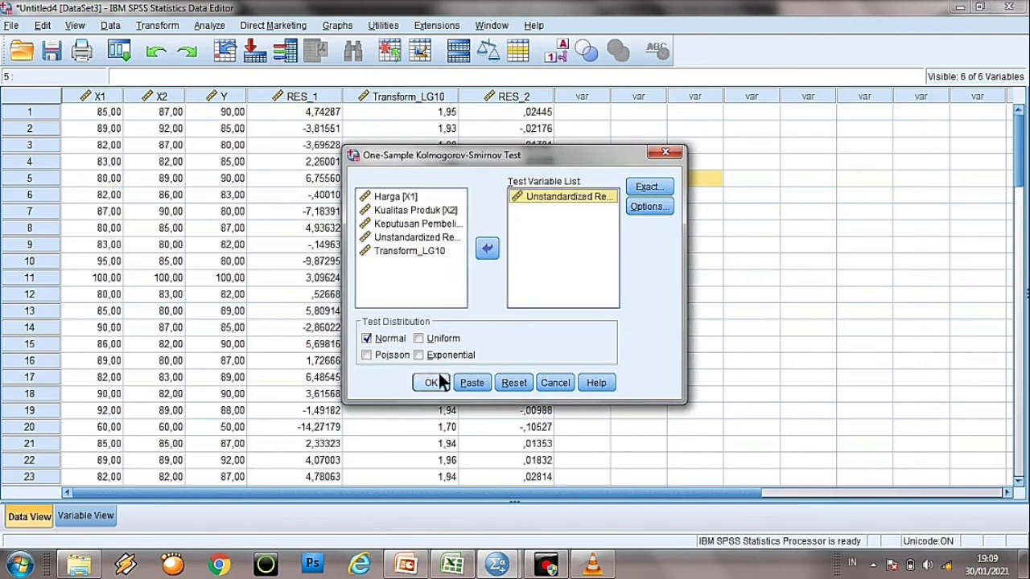
left_click(440, 378)
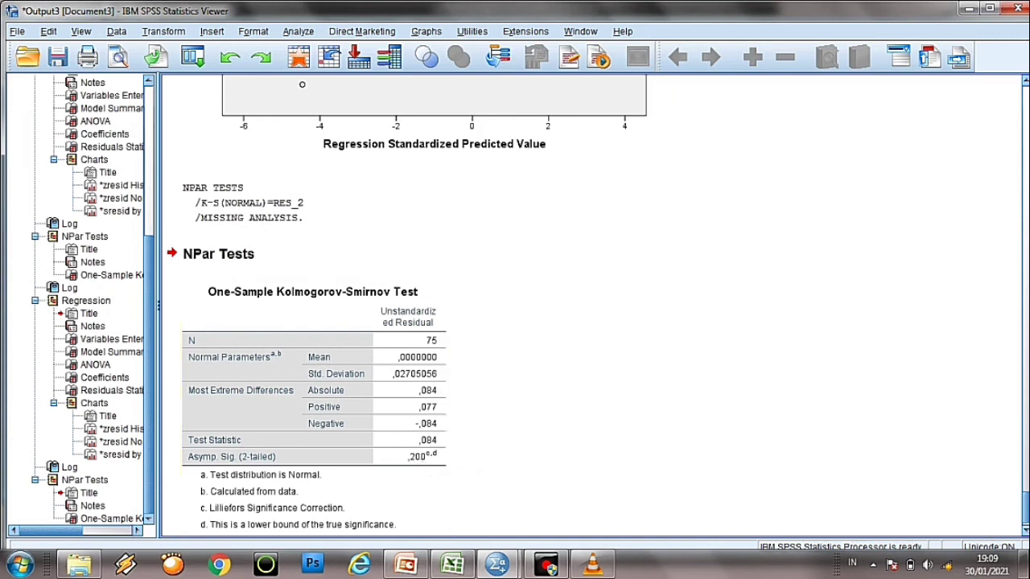
scroll(744, 465, "down", 1)
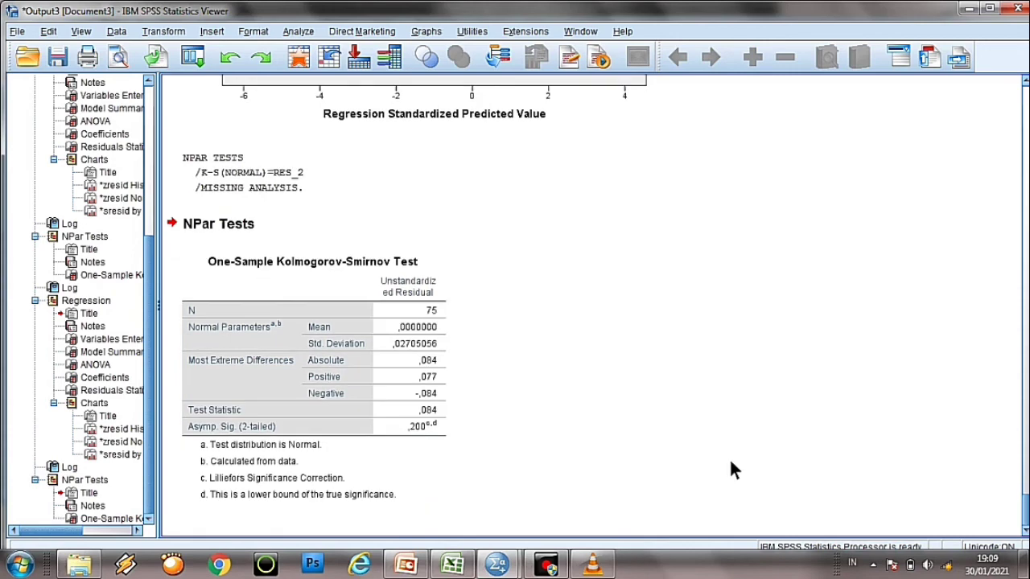